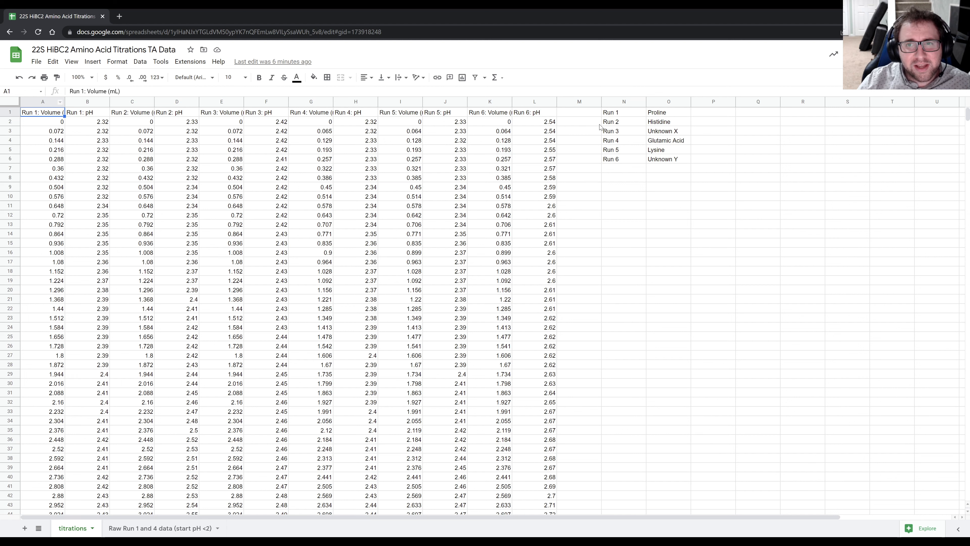
Step: Review the key matching run numbers to amino acids, noting which runs are Unknown X and Unknown Y
{"action": "left_click", "coordinate": [665, 133]}
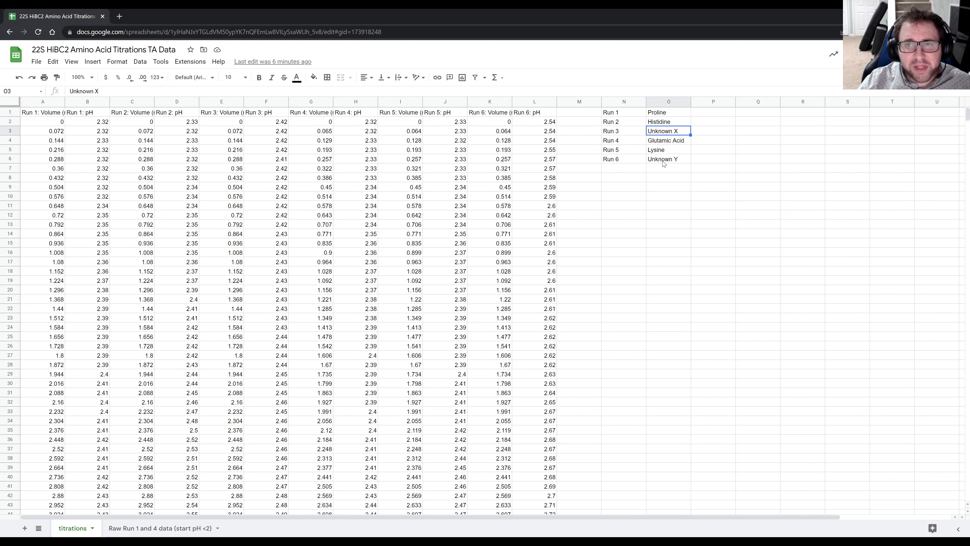
{"action": "left_click", "coordinate": [665, 159]}
{"action": "left_click", "coordinate": [664, 132]}
{"action": "left_click", "coordinate": [660, 159]}
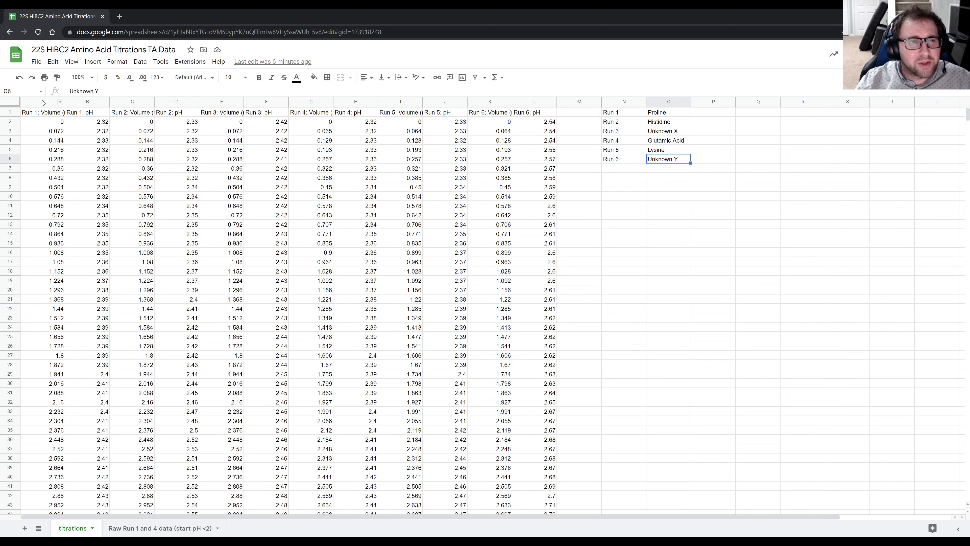
Step: Copy columns A through L of the titrations sheet, covering volume and pH for all six runs
{"action": "left_click_drag", "start_coordinate": [40, 102], "coordinate": [516, 102]}
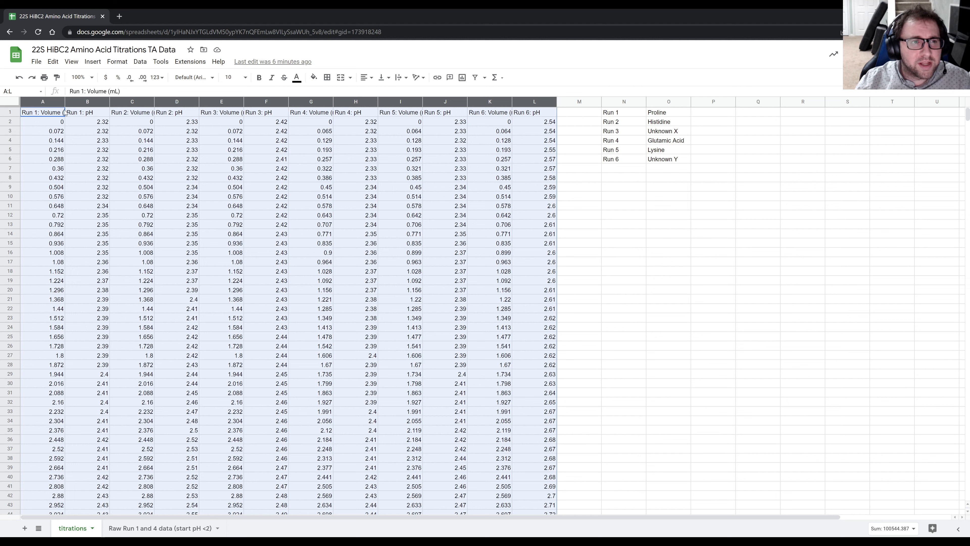
{"action": "left_click", "coordinate": [53, 62]}
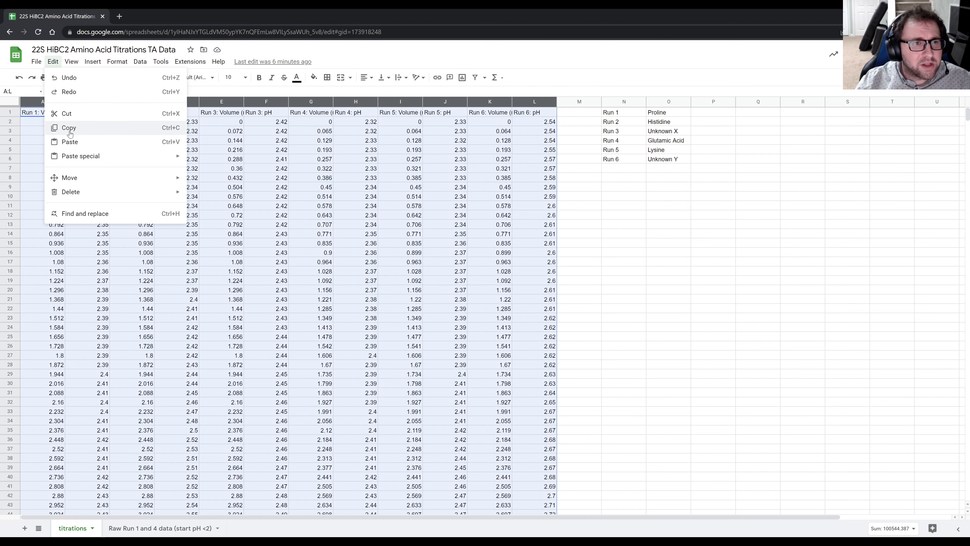
{"action": "left_click", "coordinate": [69, 128]}
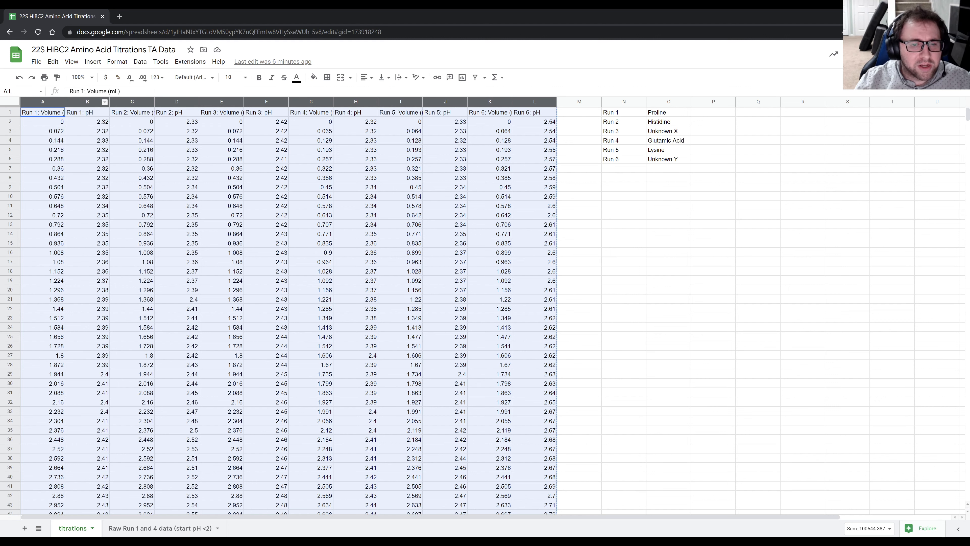
Step: Switch to JMP Pro, create a new data table and maximize its window
{"action": "key", "text": "alt+Tab"}
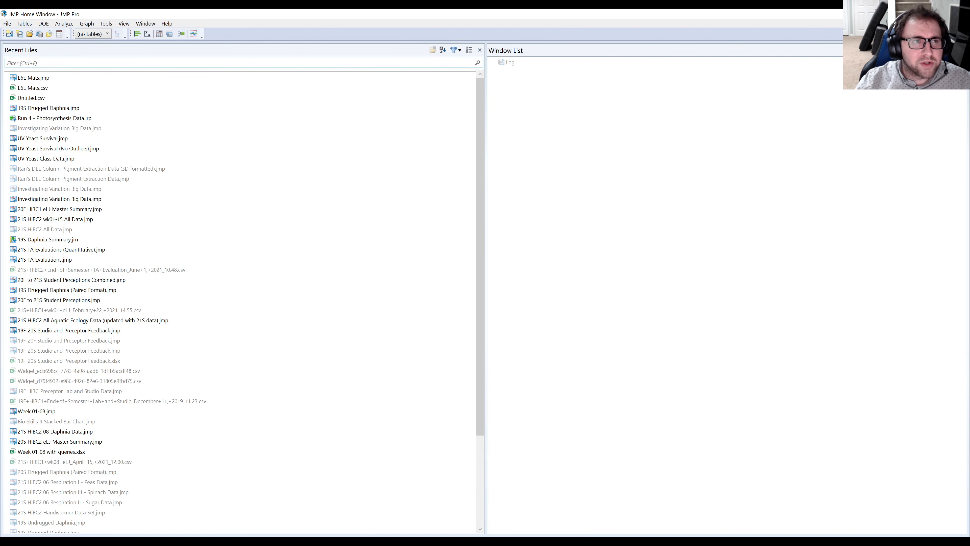
{"action": "left_click", "coordinate": [7, 23]}
{"action": "mouse_move", "coordinate": [34, 37]}
{"action": "left_click", "coordinate": [160, 36]}
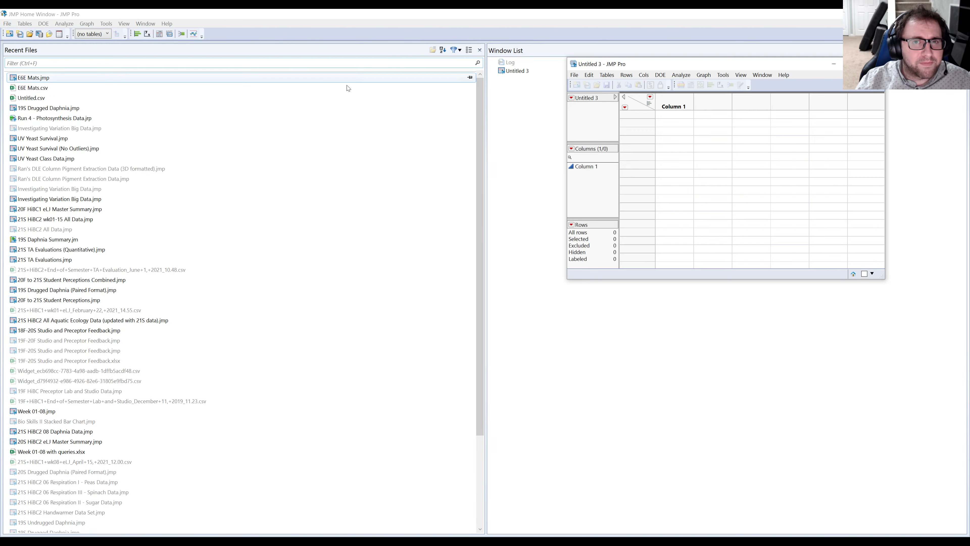
{"action": "left_click_drag", "start_coordinate": [662, 68], "coordinate": [345, 93]}
{"action": "double_click", "coordinate": [345, 93]}
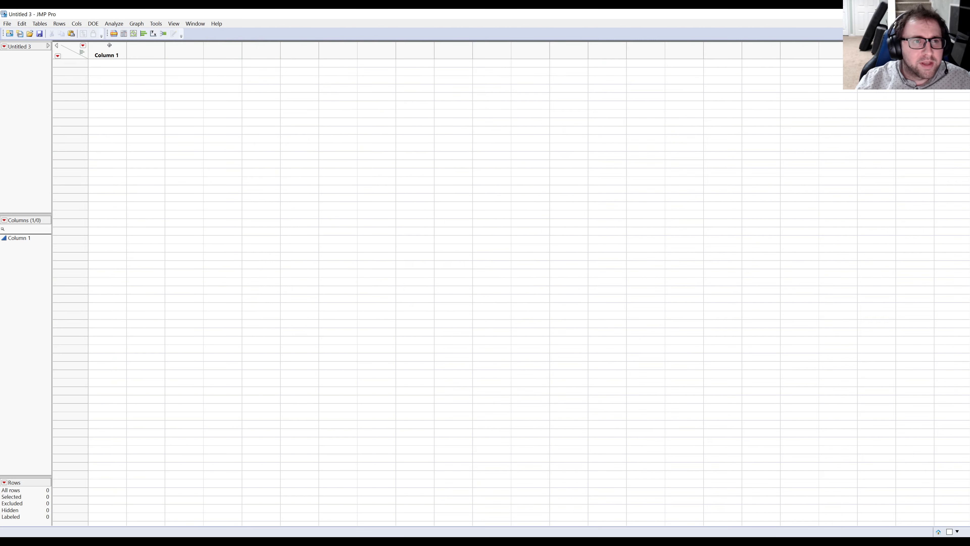
Step: Paste the copied titration data with column names into the new table, starting at Column 1
{"action": "left_click", "coordinate": [107, 56]}
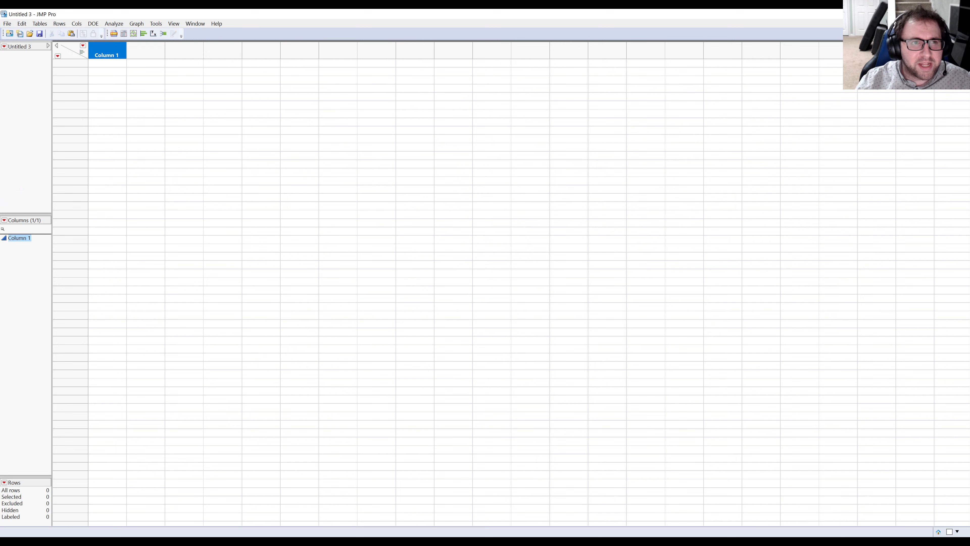
{"action": "left_click", "coordinate": [22, 24]}
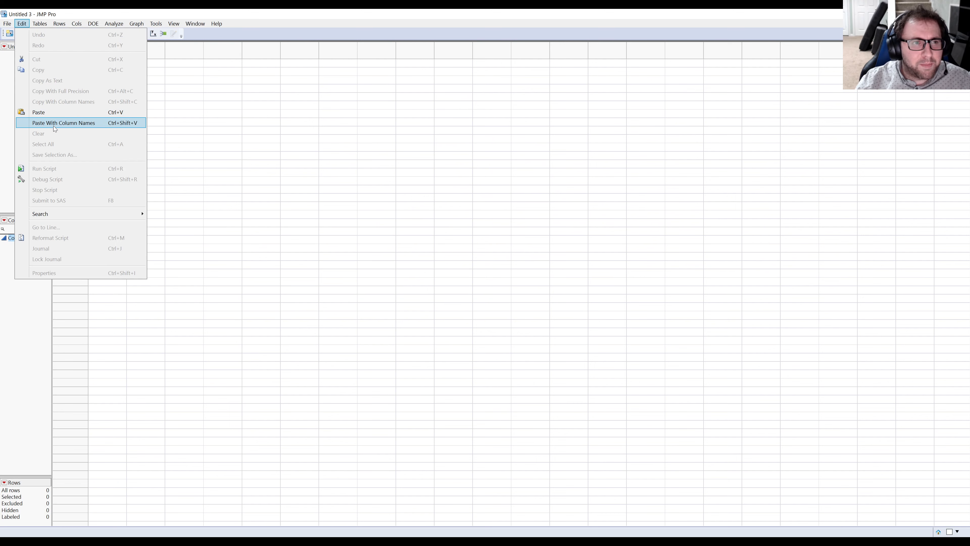
{"action": "left_click", "coordinate": [46, 123]}
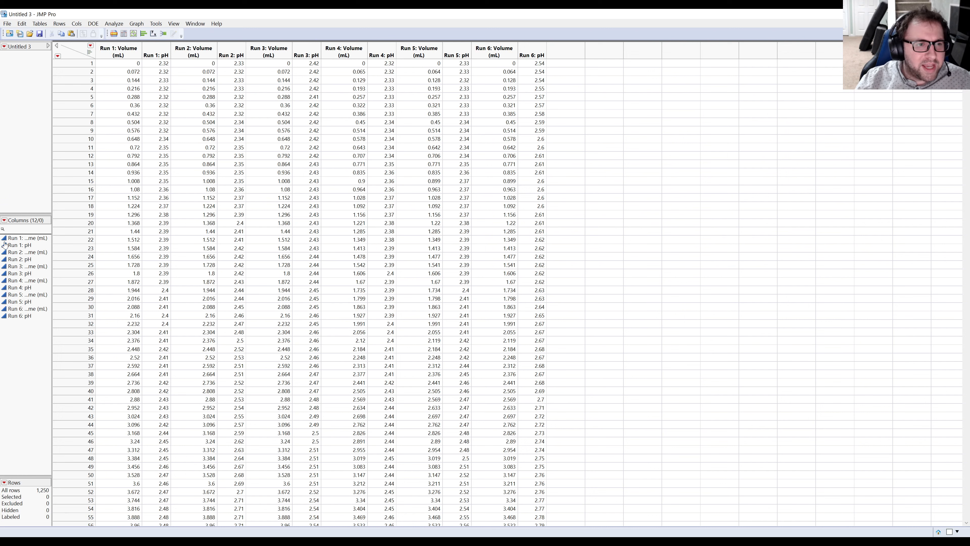
Step: Paste the titration data without column names into a second new table for comparison, and close that table without saving
{"action": "left_click", "coordinate": [9, 34]}
{"action": "left_click", "coordinate": [162, 112]}
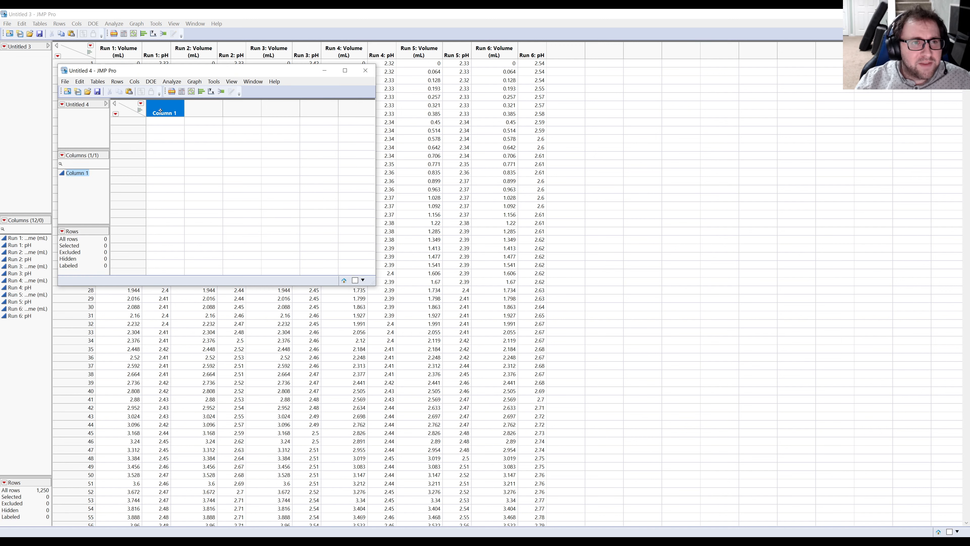
{"action": "left_click", "coordinate": [79, 82]}
{"action": "left_click", "coordinate": [109, 170]}
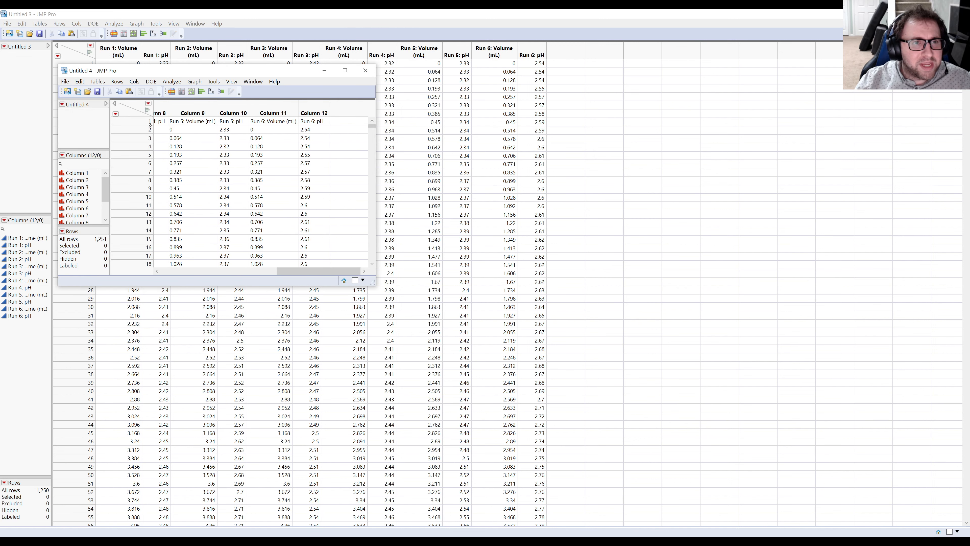
{"action": "left_click_drag", "start_coordinate": [325, 273], "coordinate": [192, 270]}
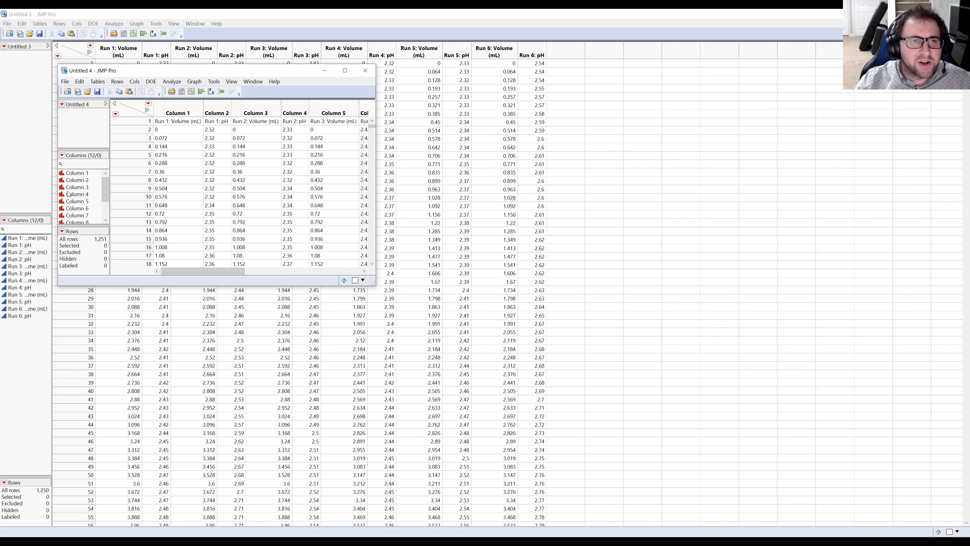
{"action": "left_click", "coordinate": [369, 72]}
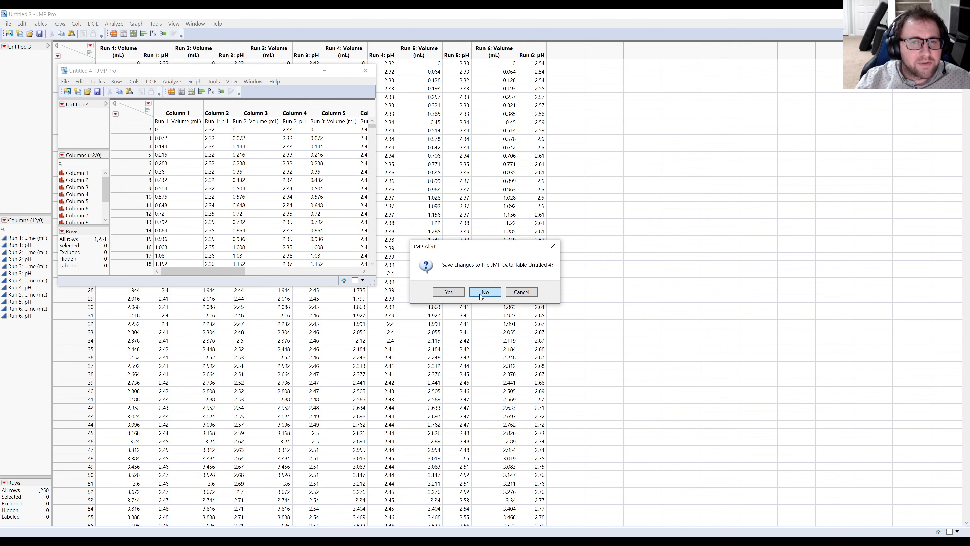
{"action": "left_click", "coordinate": [480, 294]}
Step: Set up a Stack operation on the titration table with all 12 volume and pH columns as stack columns
{"action": "left_click_drag", "start_coordinate": [122, 49], "coordinate": [536, 34]}
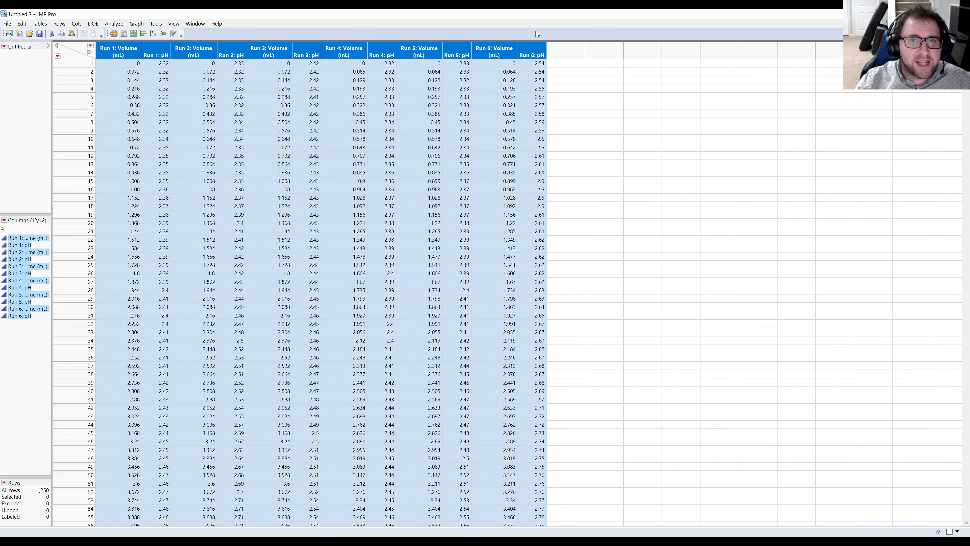
{"action": "left_click", "coordinate": [122, 66]}
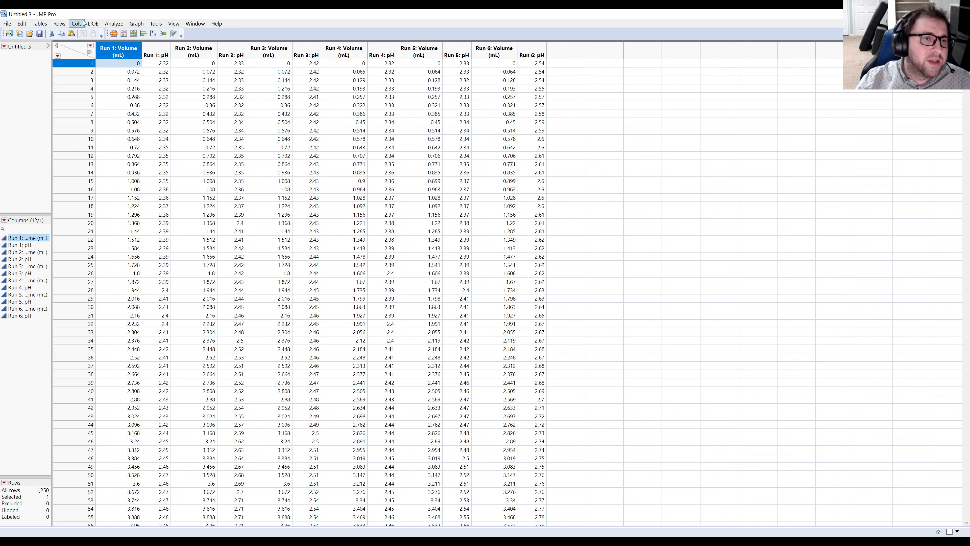
{"action": "left_click", "coordinate": [42, 25]}
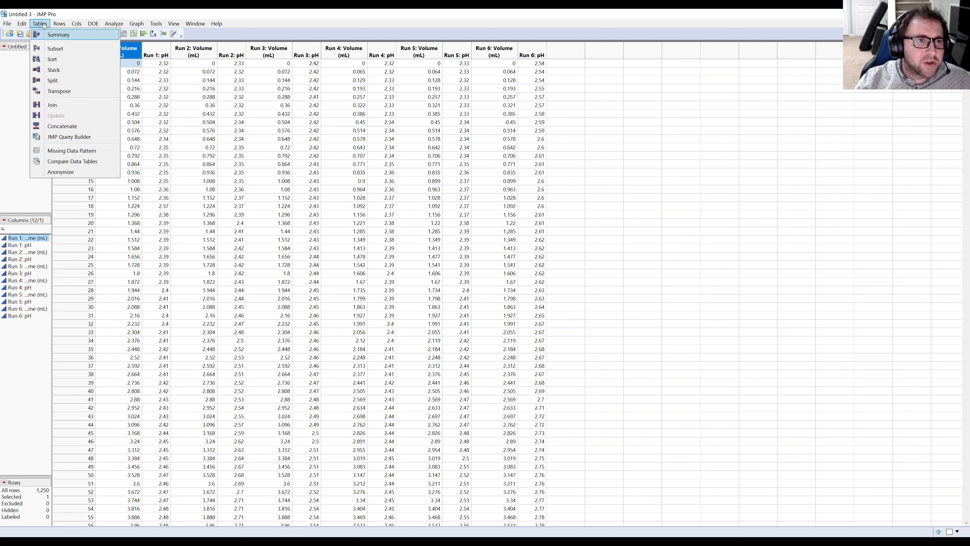
{"action": "left_click", "coordinate": [60, 73]}
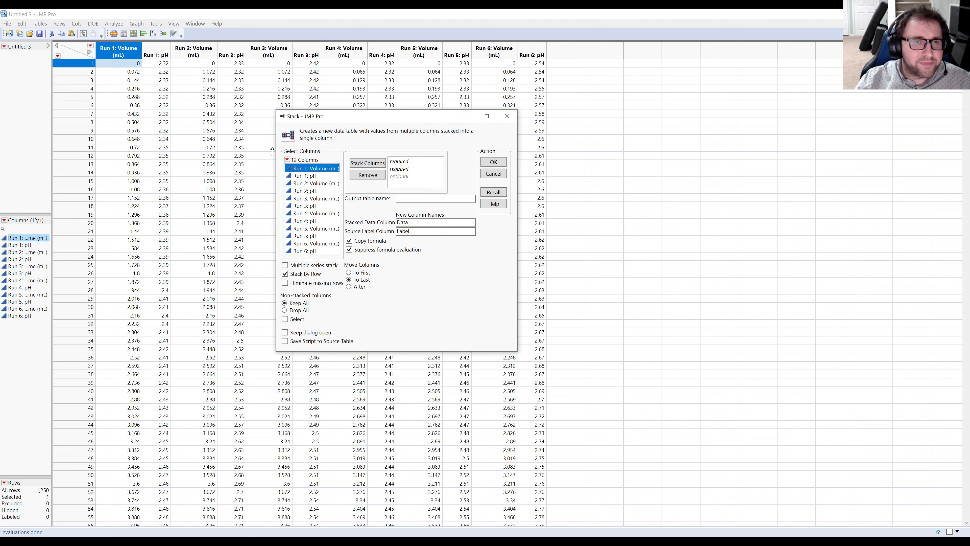
{"action": "left_click", "coordinate": [308, 176]}
{"action": "left_click", "coordinate": [308, 170]}
{"action": "key", "text": "ctrl+a"}
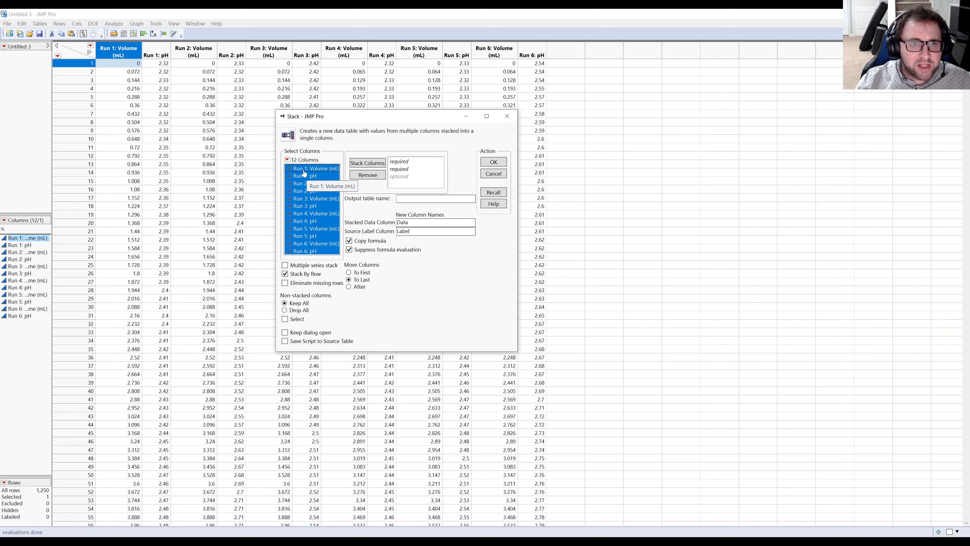
{"action": "left_click_drag", "start_coordinate": [303, 173], "coordinate": [408, 170]}
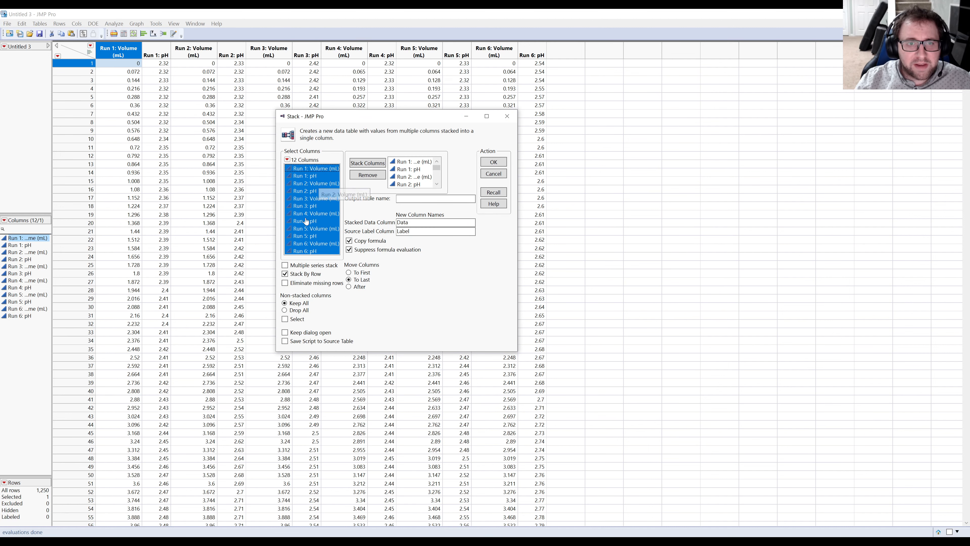
Step: Enable multiple series stack with 2 series and create the stacked table with the default column names
{"action": "left_click", "coordinate": [285, 265]}
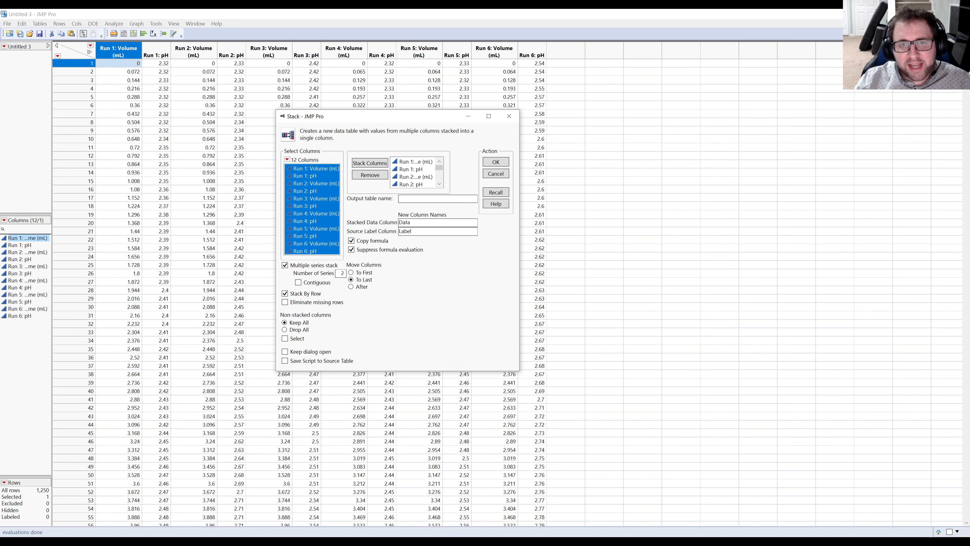
{"action": "left_click", "coordinate": [410, 223]}
{"action": "left_click", "coordinate": [409, 232]}
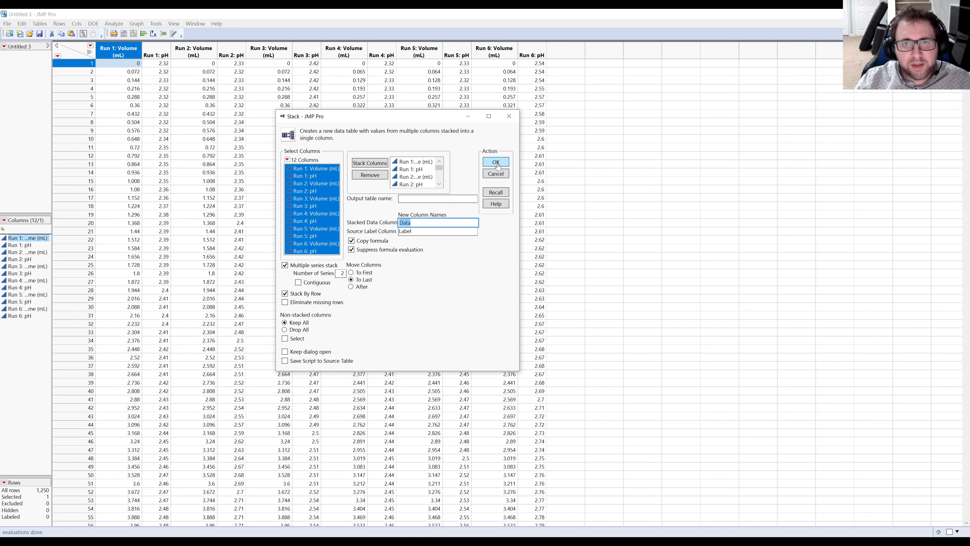
{"action": "left_click", "coordinate": [495, 162]}
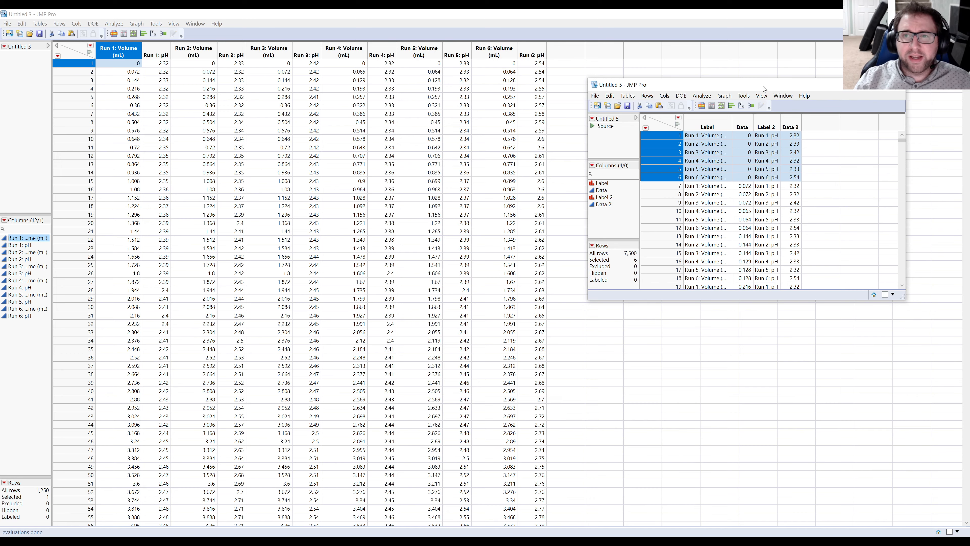
Step: Enlarge the stacked table's window and rename the Data column as Volume (mL)
{"action": "left_click_drag", "start_coordinate": [766, 87], "coordinate": [331, 100]}
{"action": "left_click_drag", "start_coordinate": [469, 310], "coordinate": [561, 378]}
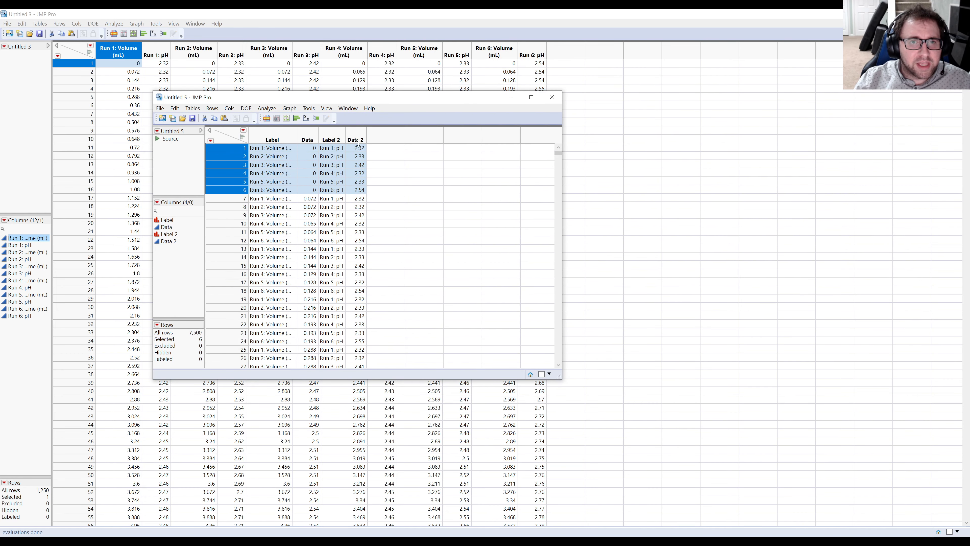
{"action": "left_click", "coordinate": [303, 141]}
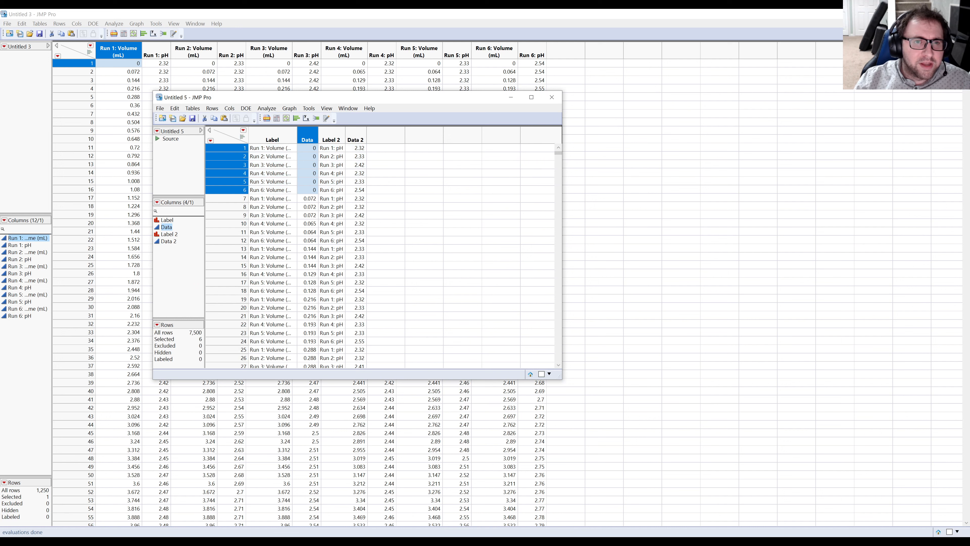
{"action": "double_click", "coordinate": [310, 138]}
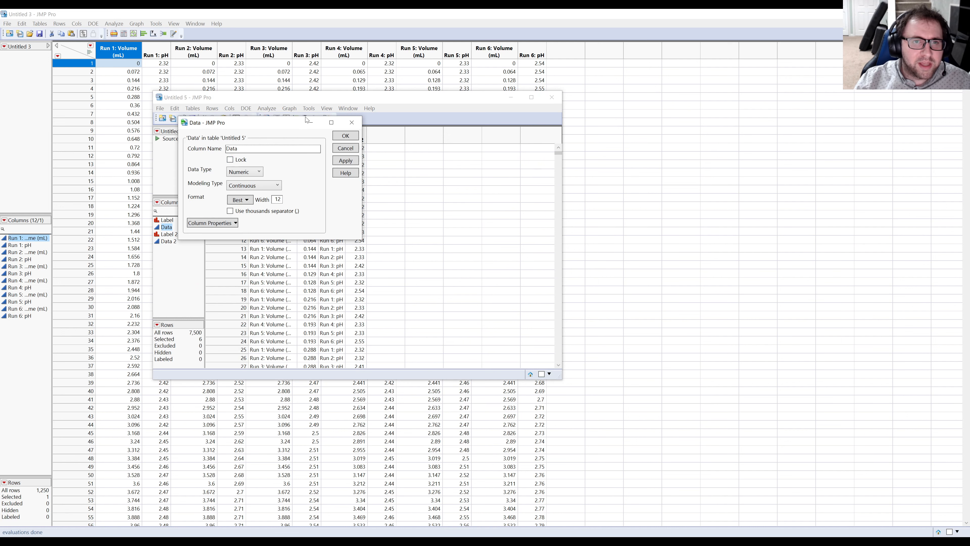
{"action": "left_click_drag", "start_coordinate": [308, 121], "coordinate": [245, 152]}
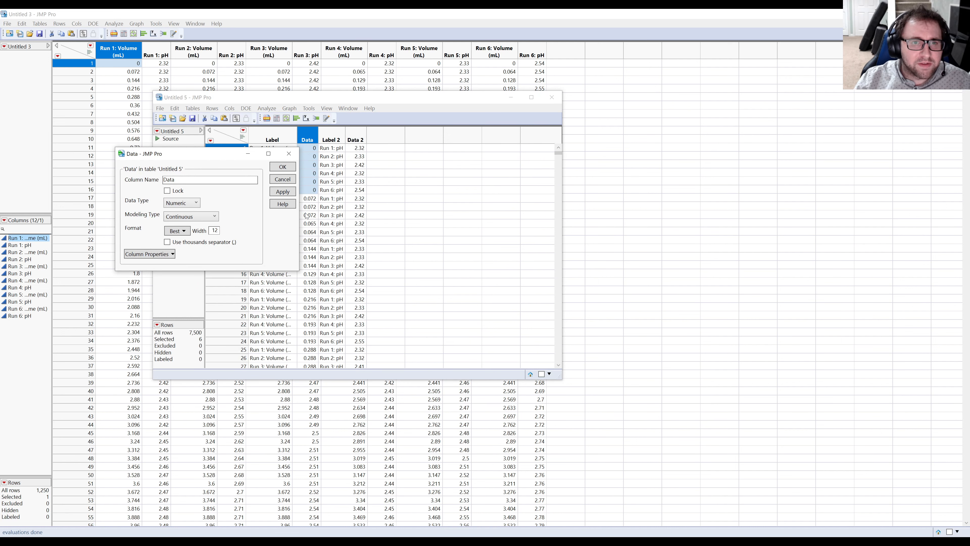
{"action": "left_click", "coordinate": [199, 180]}
{"action": "type", "text": "Volume (mL)"}
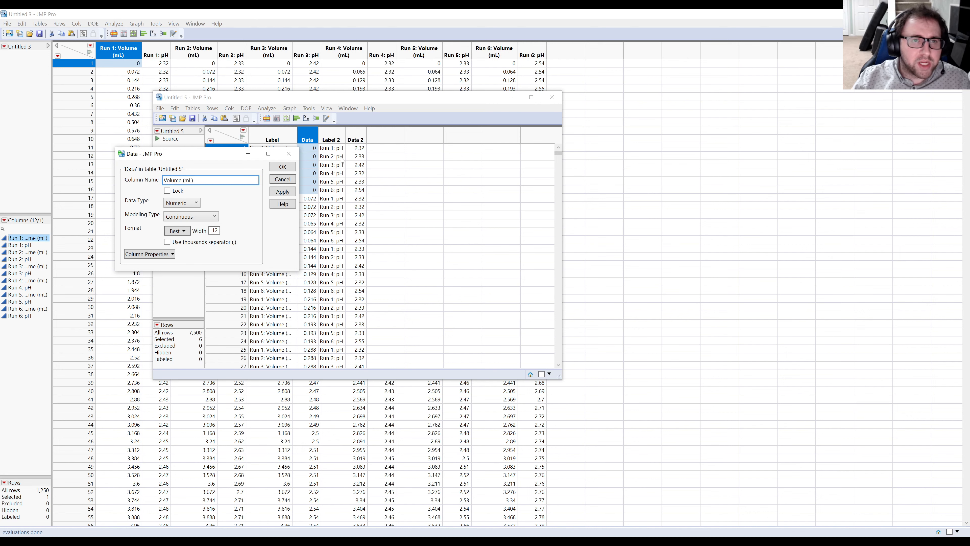
{"action": "left_click", "coordinate": [287, 166]}
Step: Rename the Data 2 column of the stacked table as pH
{"action": "double_click", "coordinate": [371, 138]}
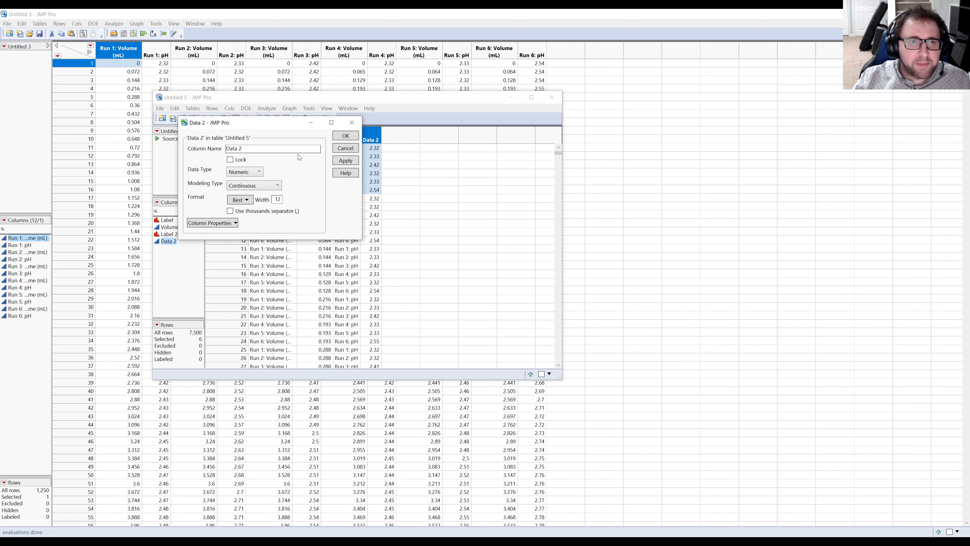
{"action": "type", "text": "pH"}
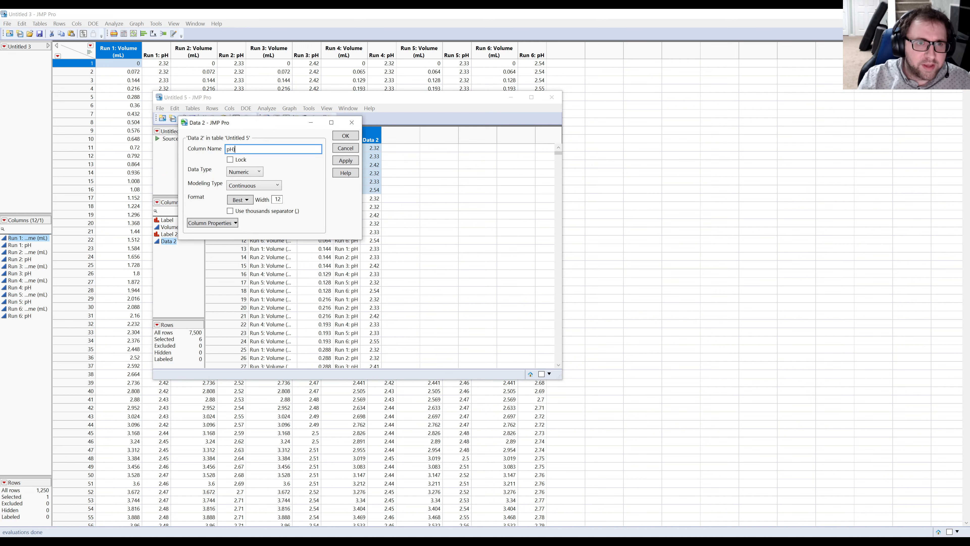
{"action": "left_click", "coordinate": [350, 136]}
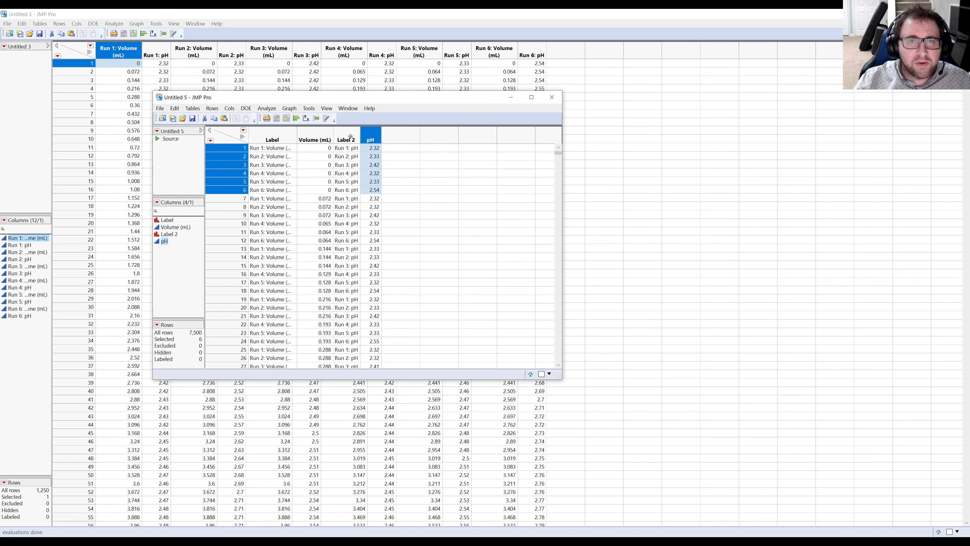
Step: Select the Label column and minimize the unstacked table's window to compare the stacked labels with the spreadsheet's run key
{"action": "left_click_drag", "start_coordinate": [396, 98], "coordinate": [445, 96]}
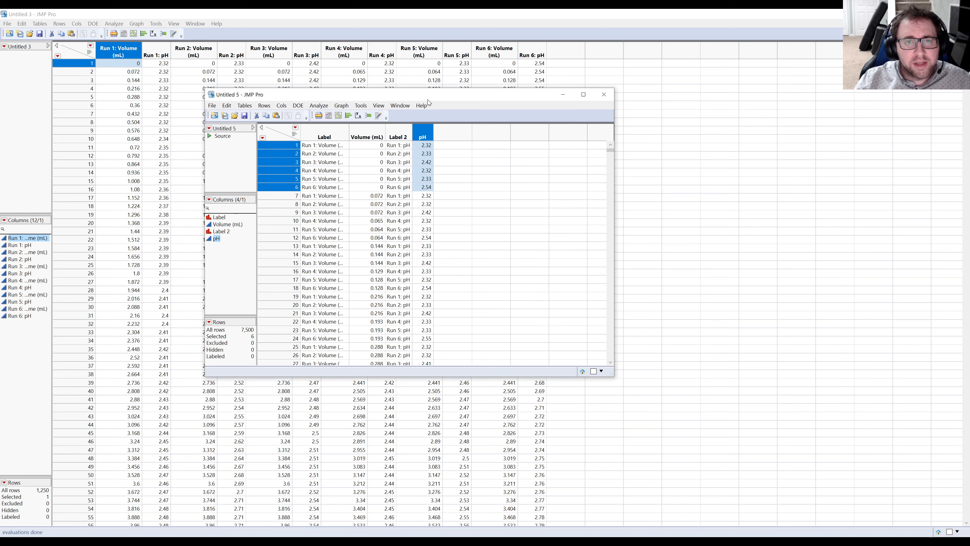
{"action": "left_click", "coordinate": [400, 133]}
{"action": "left_click", "coordinate": [310, 137]}
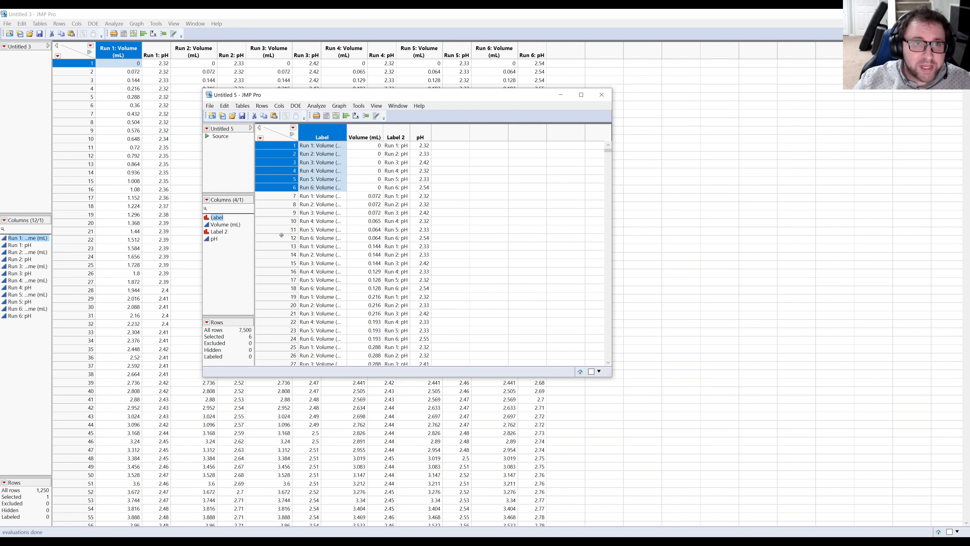
{"action": "left_click", "coordinate": [919, 14]}
{"action": "left_click", "coordinate": [919, 14]}
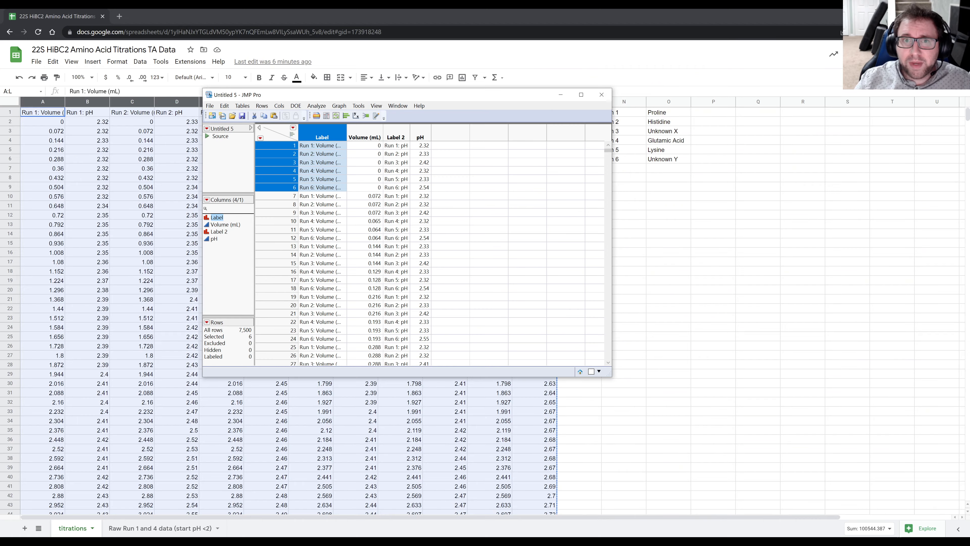
Step: Start recoding the stacked table's Label column into a new column named Sample, keeping the spreadsheet's run key in view
{"action": "left_click_drag", "start_coordinate": [512, 96], "coordinate": [437, 133]}
{"action": "right_click", "coordinate": [246, 175]}
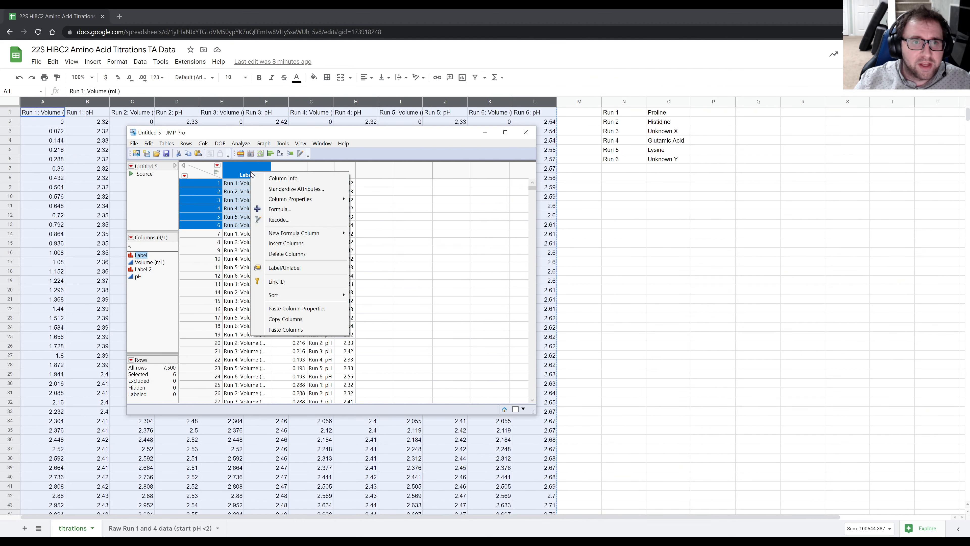
{"action": "left_click", "coordinate": [297, 221]}
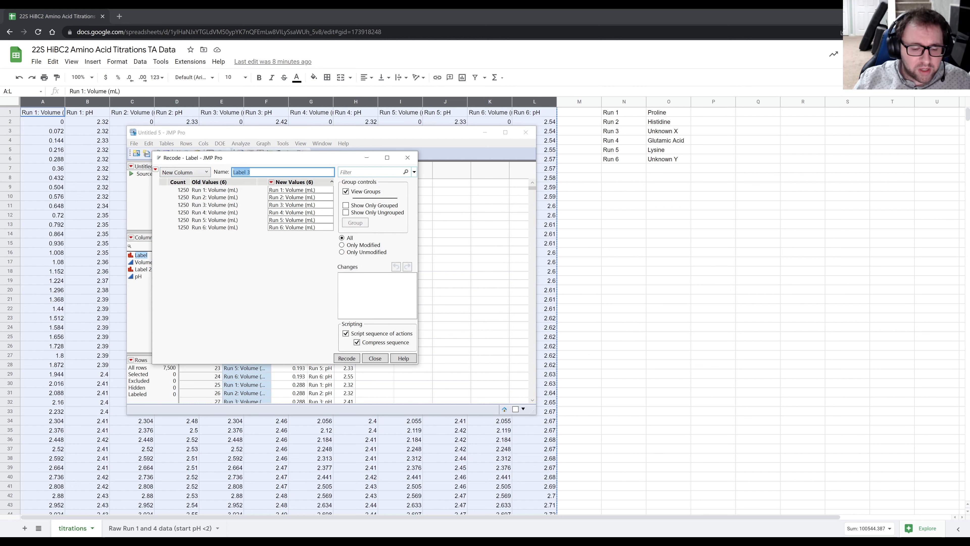
{"action": "type", "text": "Sample"}
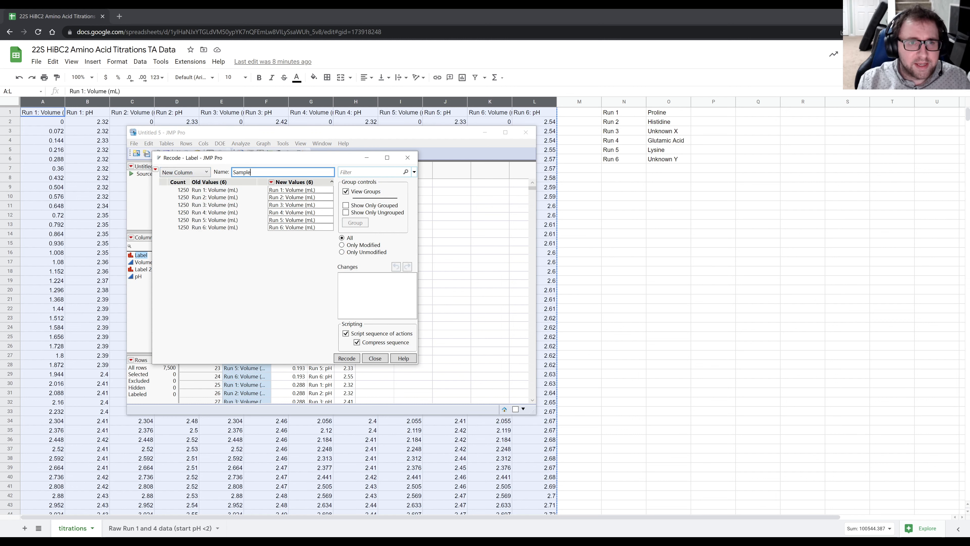
{"action": "key", "text": "Tab"}
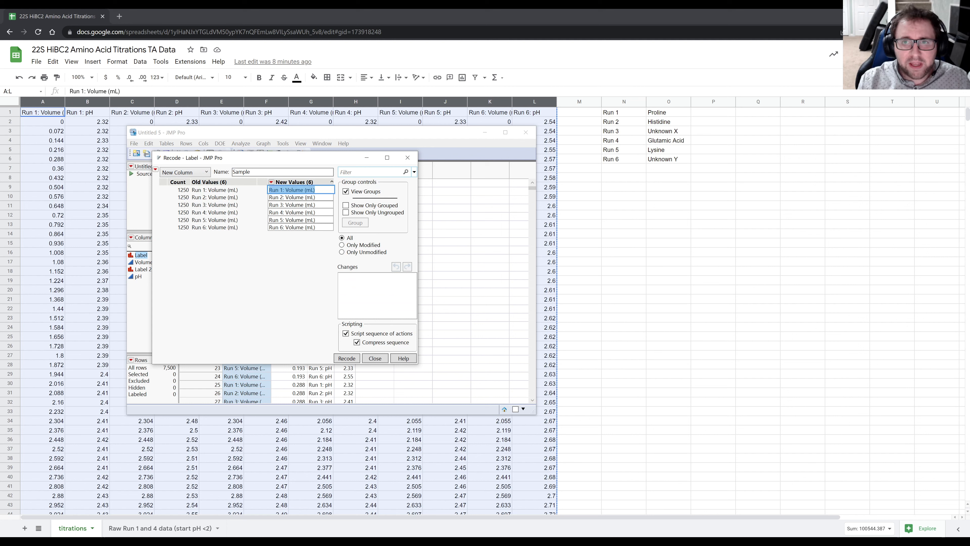
Step: Recode the labels of Run 1 as Proline, Run 2 as Histidine and Run 3 as Unknown X
{"action": "type", "text": "Proline"}
{"action": "key", "text": "Tab"}
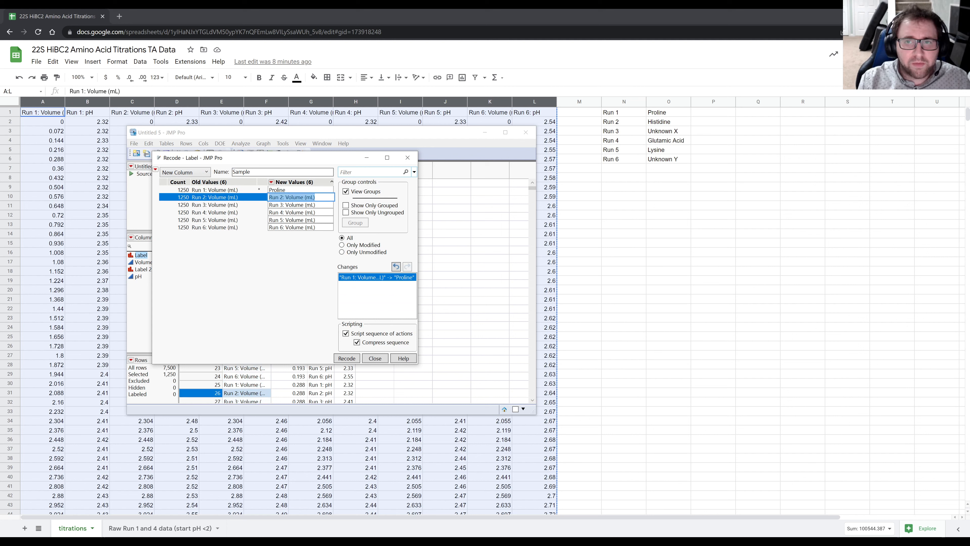
{"action": "type", "text": "Husti"}
{"action": "key", "text": "BackSpace"}
{"action": "key", "text": "BackSpace"}
{"action": "key", "text": "BackSpace"}
{"action": "key", "text": "BackSpace"}
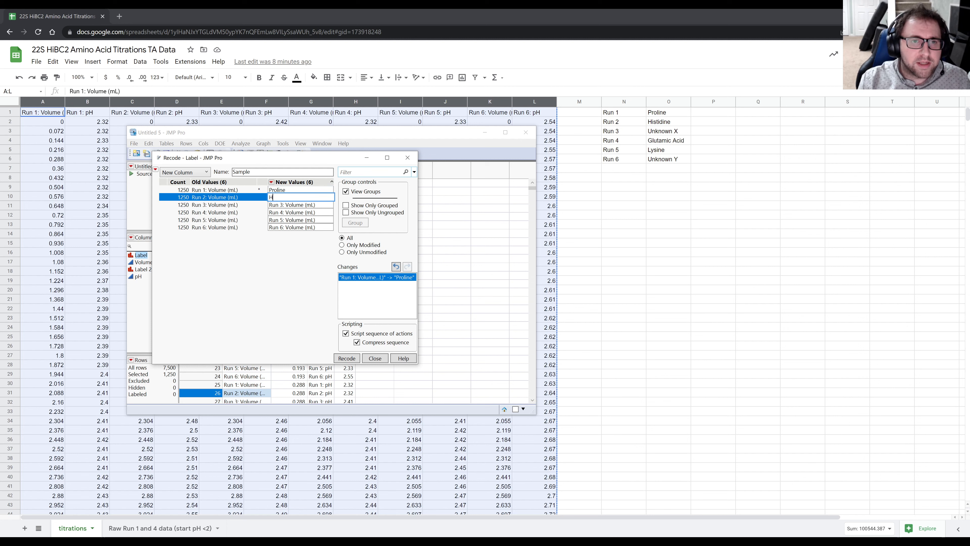
{"action": "type", "text": "istidine"}
{"action": "key", "text": "Tab"}
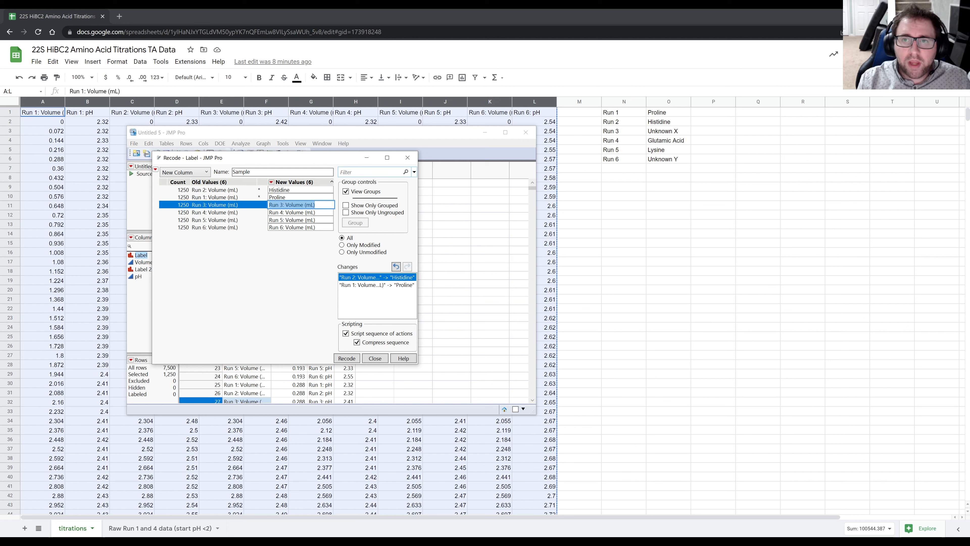
{"action": "type", "text": "Unknown X"}
{"action": "key", "text": "Tab"}
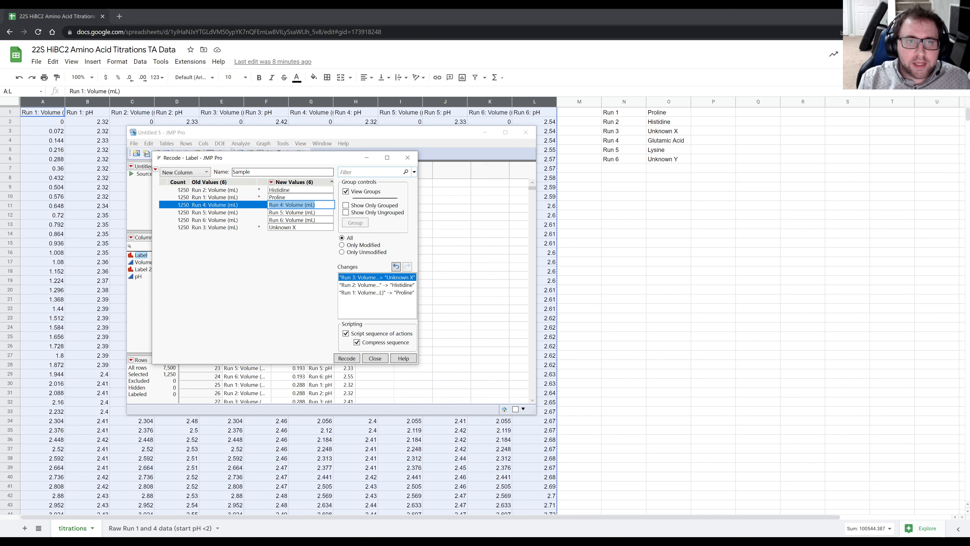
Step: Recode Run 4 as Glutamic Acid, Run 5 as Lysine and Run 6 as Unknown Y, and apply the recode
{"action": "type", "text": "Glutamic Acid"}
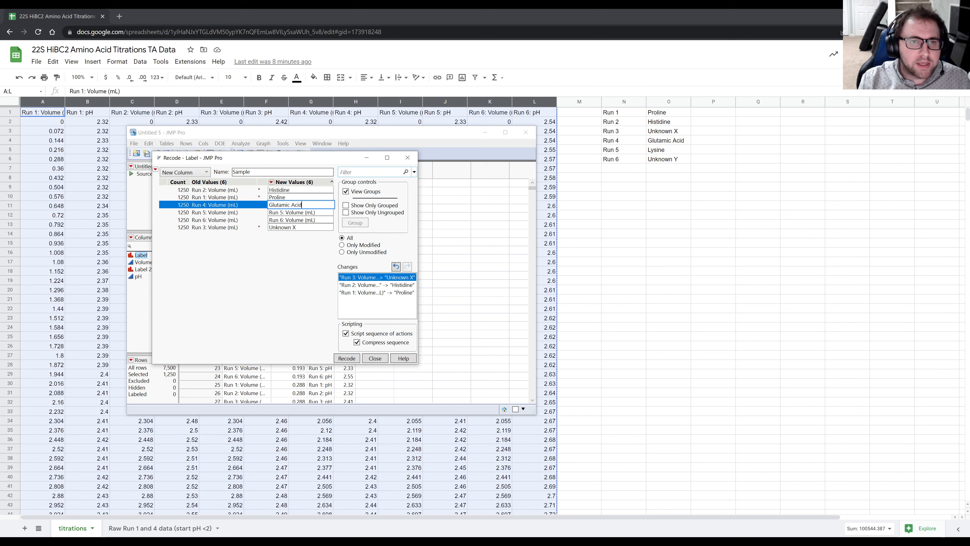
{"action": "key", "text": "Tab"}
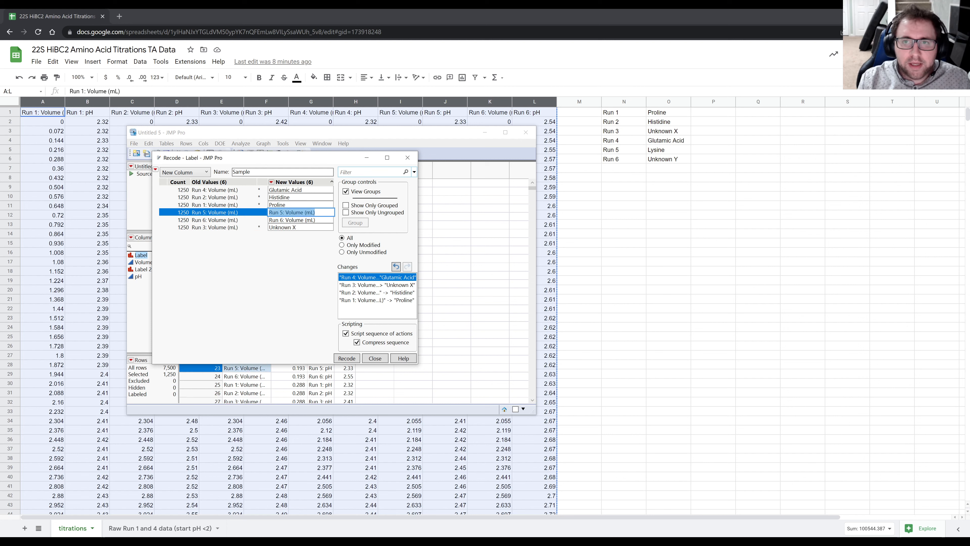
{"action": "type", "text": "Lysine"}
{"action": "key", "text": "Tab"}
{"action": "type", "text": "Unknown"}
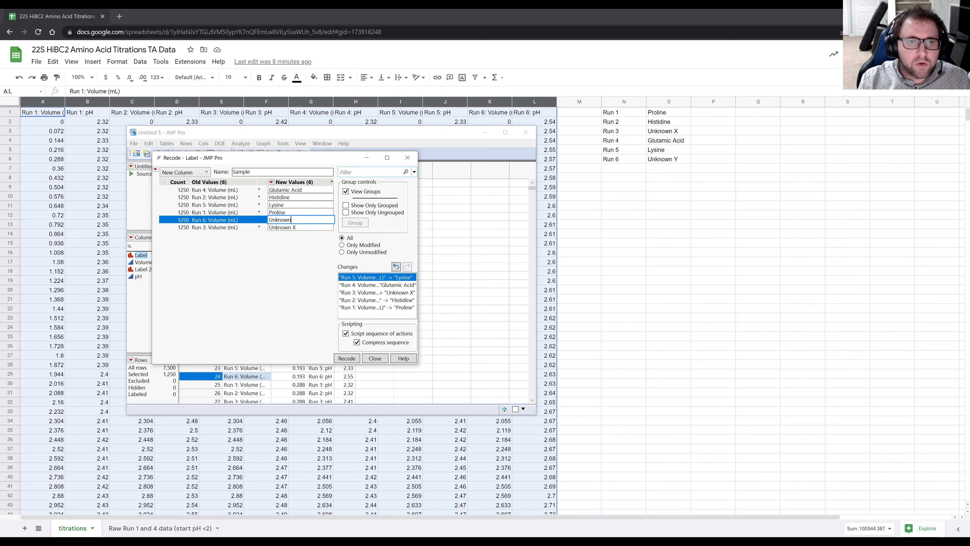
{"action": "type", "text": " Y"}
{"action": "key", "text": "Tab"}
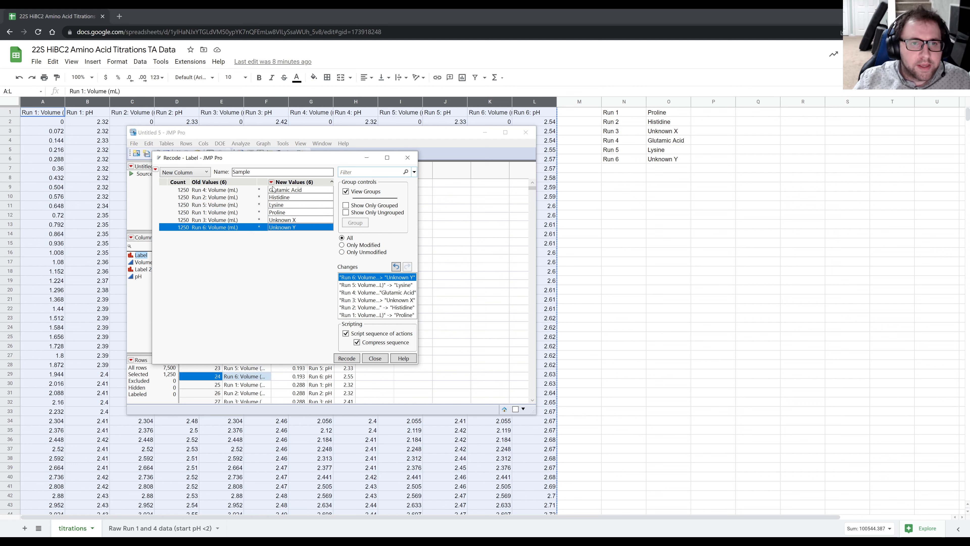
{"action": "left_click", "coordinate": [346, 359]}
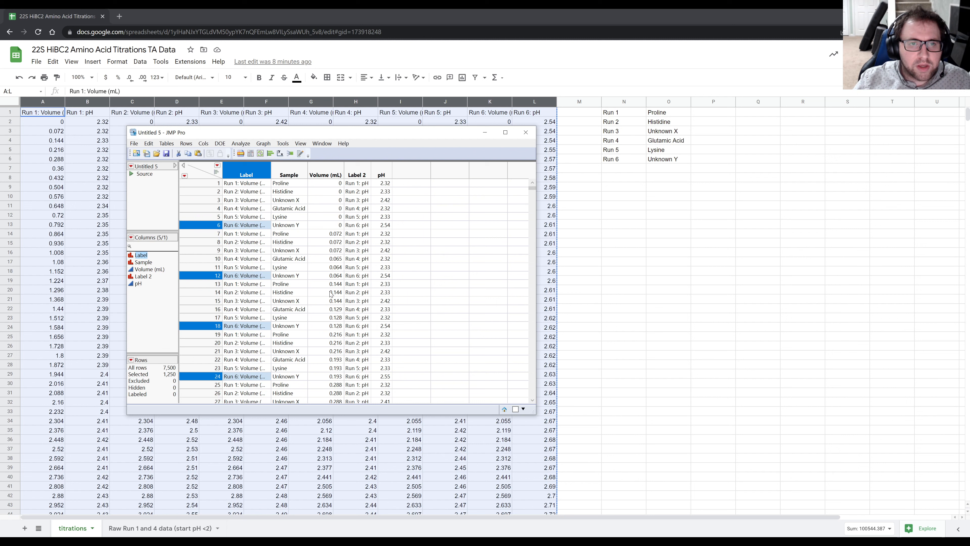
Step: Delete the Label and Label 2 columns from the stacked table
{"action": "left_click", "coordinate": [291, 175]}
{"action": "left_click", "coordinate": [356, 171]}
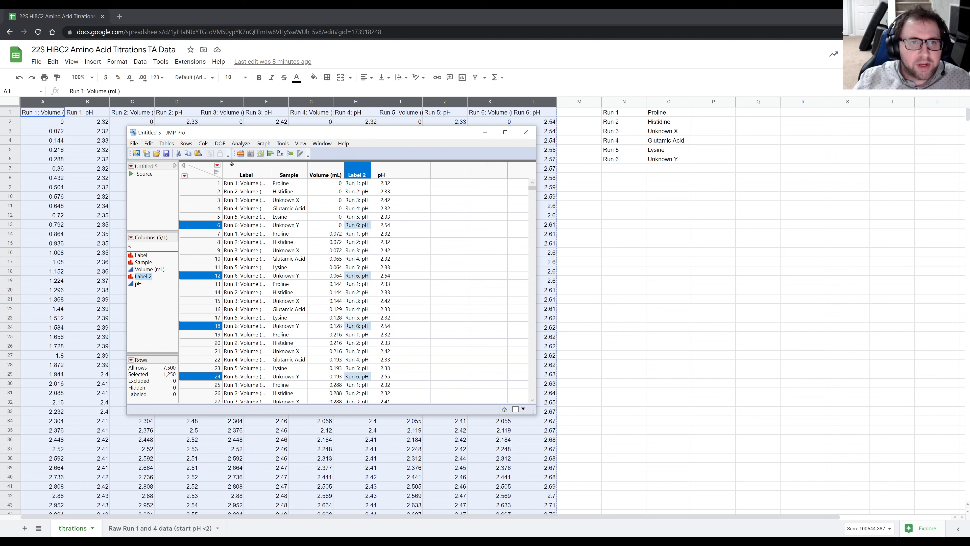
{"action": "left_click", "coordinate": [254, 169], "text": "ctrl"}
{"action": "right_click", "coordinate": [251, 169]}
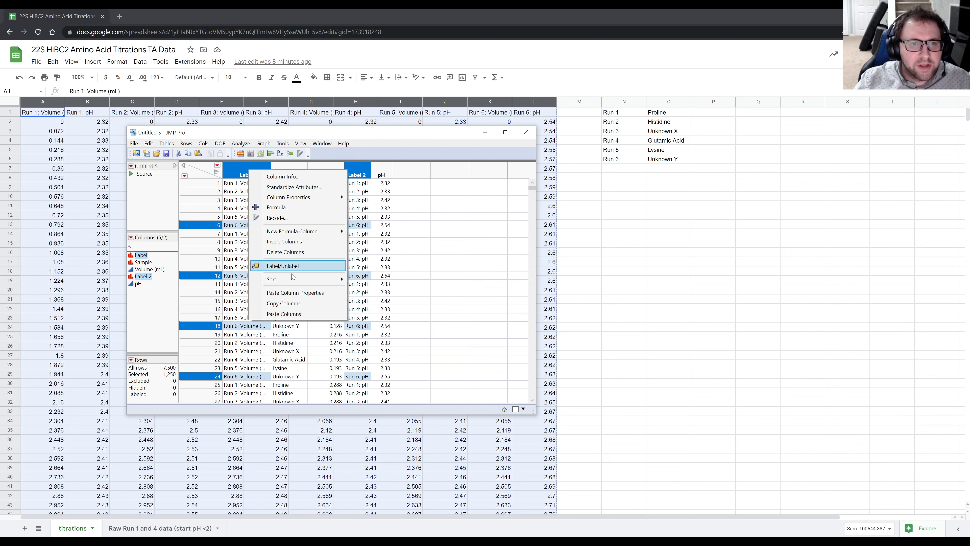
{"action": "left_click", "coordinate": [288, 253]}
{"action": "left_click", "coordinate": [286, 201]}
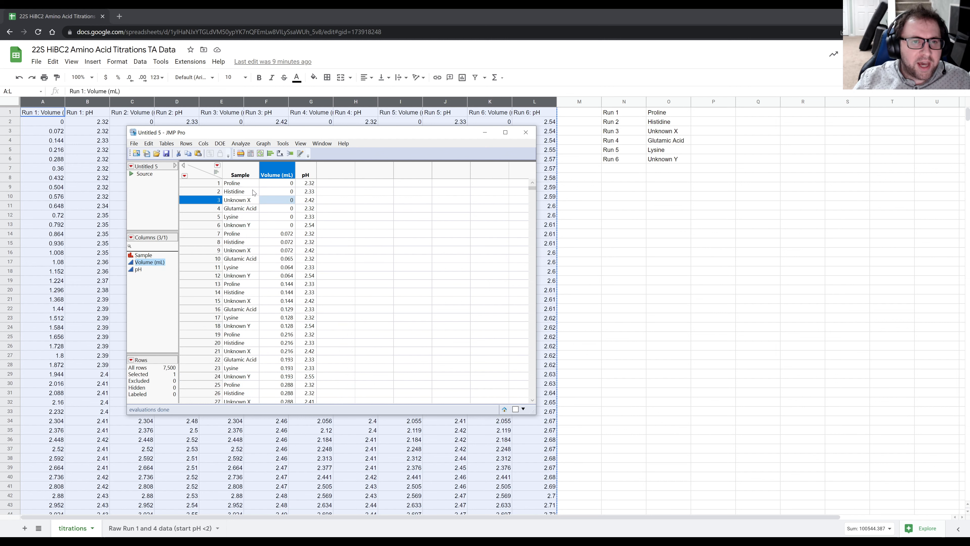
{"action": "left_click", "coordinate": [251, 183]}
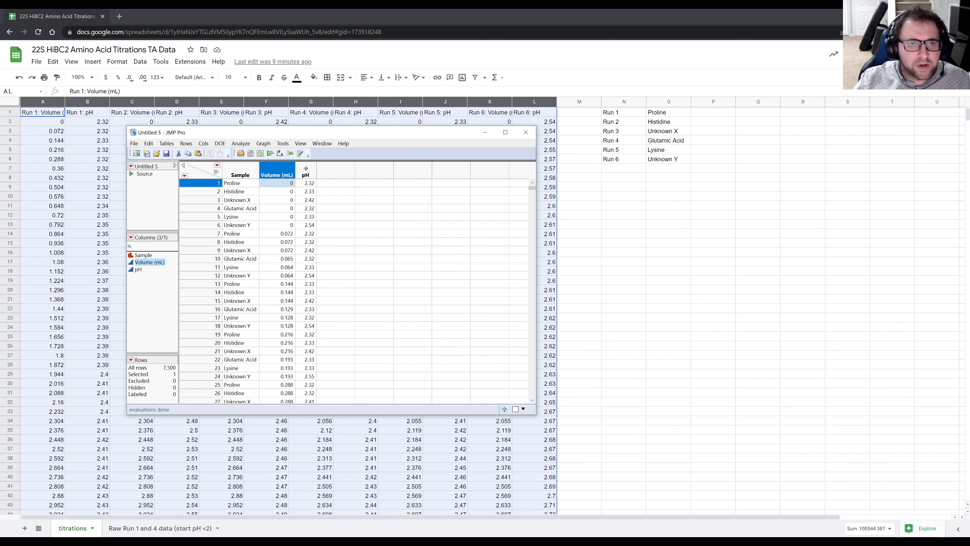
{"action": "left_click", "coordinate": [306, 170]}
{"action": "left_click", "coordinate": [240, 173]}
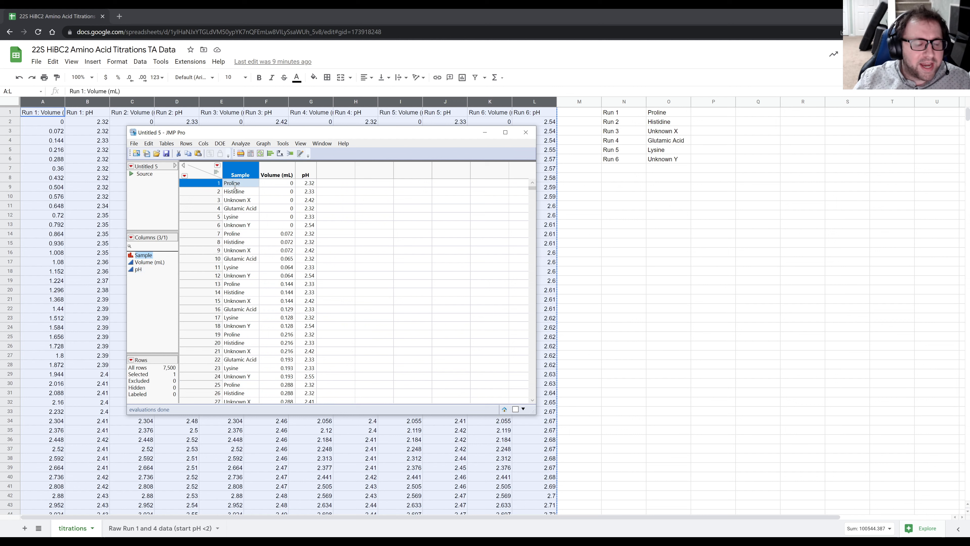
{"action": "left_click", "coordinate": [275, 171]}
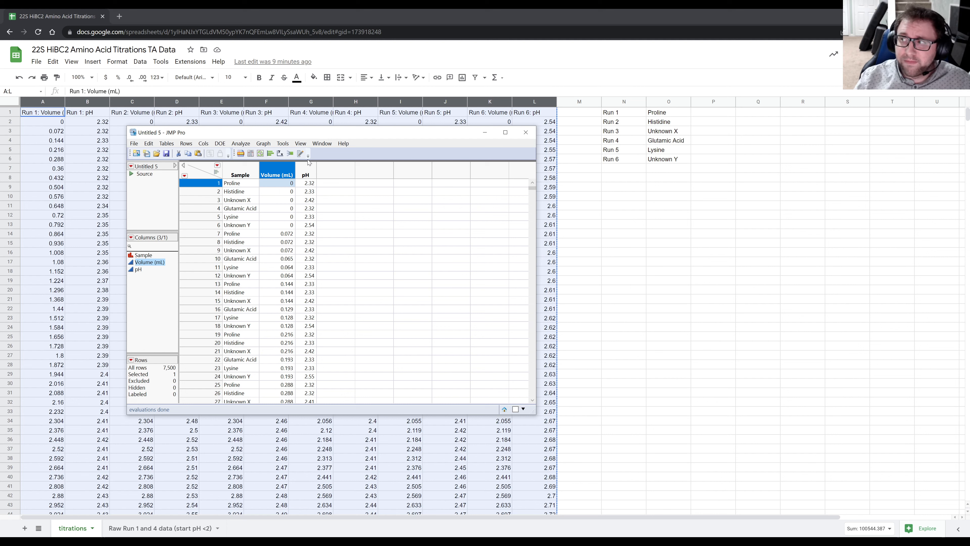
Step: Switch to Paint and handwrite the fraction mL over 1 in parentheses at the canvas's upper left
{"action": "key", "text": "super"}
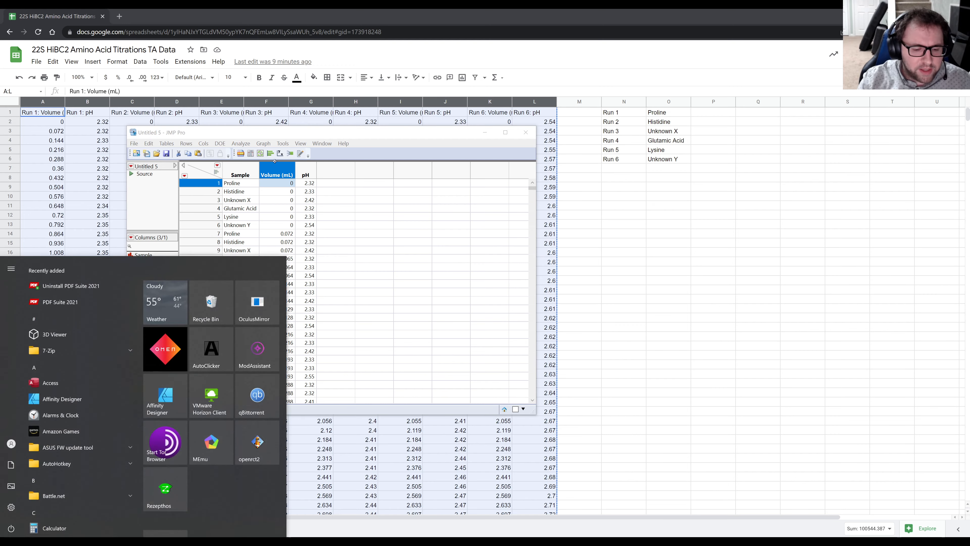
{"action": "type", "text": "paint"}
{"action": "key", "text": "Return"}
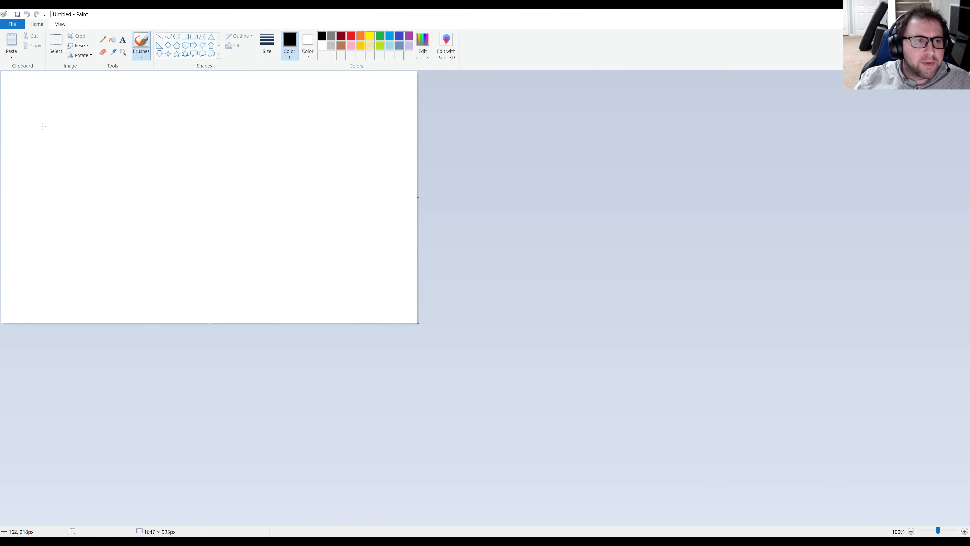
{"action": "left_click_drag", "start_coordinate": [19, 96], "coordinate": [34, 114]}
{"action": "mouse_move", "coordinate": [38, 86]}
{"action": "left_mouse_down"}
{"action": "mouse_move", "coordinate": [40, 100]}
{"action": "mouse_move", "coordinate": [71, 120]}
{"action": "mouse_move", "coordinate": [41, 149]}
{"action": "left_mouse_up"}
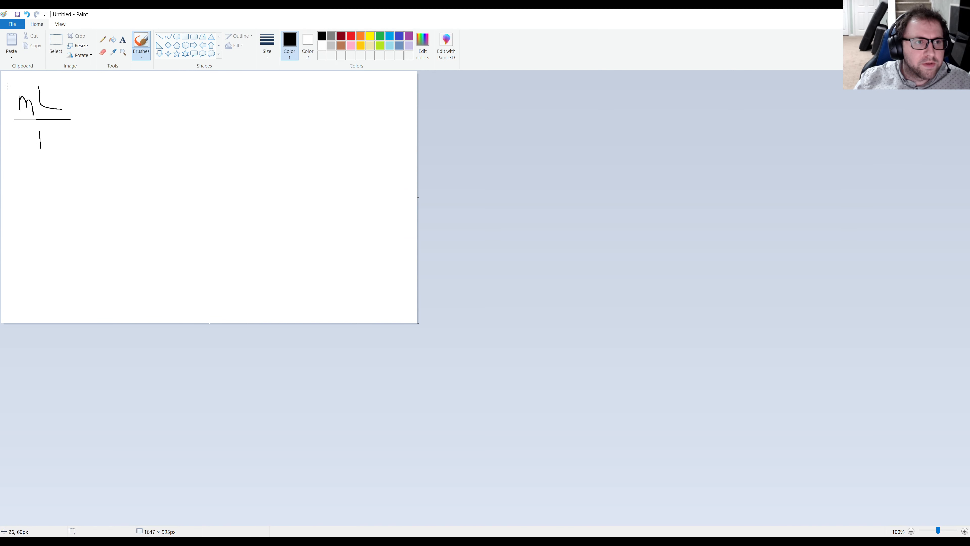
{"action": "left_click_drag", "start_coordinate": [18, 78], "coordinate": [30, 150]}
{"action": "left_click_drag", "start_coordinate": [55, 74], "coordinate": [67, 151]}
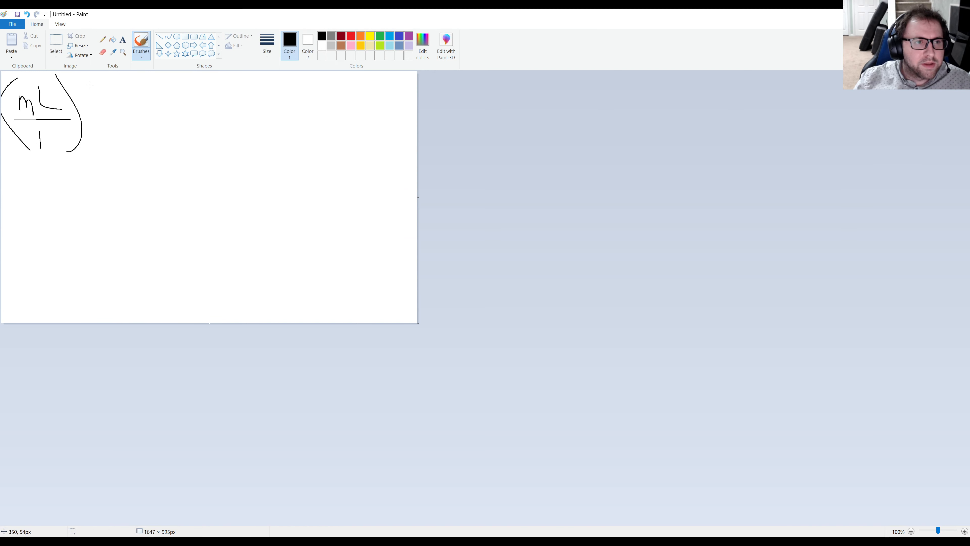
Step: Handwrite the conversion factor 1 L over 1000 mL in parentheses beside the first fraction
{"action": "mouse_move", "coordinate": [94, 80]}
{"action": "left_mouse_down"}
{"action": "mouse_move", "coordinate": [92, 139]}
{"action": "mouse_move", "coordinate": [103, 152]}
{"action": "left_mouse_up"}
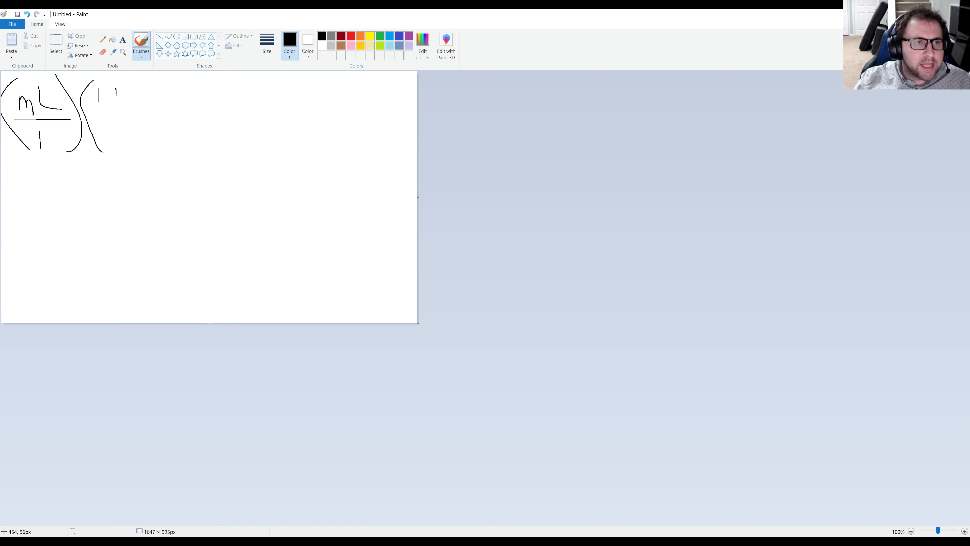
{"action": "mouse_move", "coordinate": [93, 109]}
{"action": "left_mouse_down"}
{"action": "mouse_move", "coordinate": [149, 109]}
{"action": "mouse_move", "coordinate": [101, 133]}
{"action": "mouse_move", "coordinate": [108, 124]}
{"action": "mouse_move", "coordinate": [167, 130]}
{"action": "left_mouse_up"}
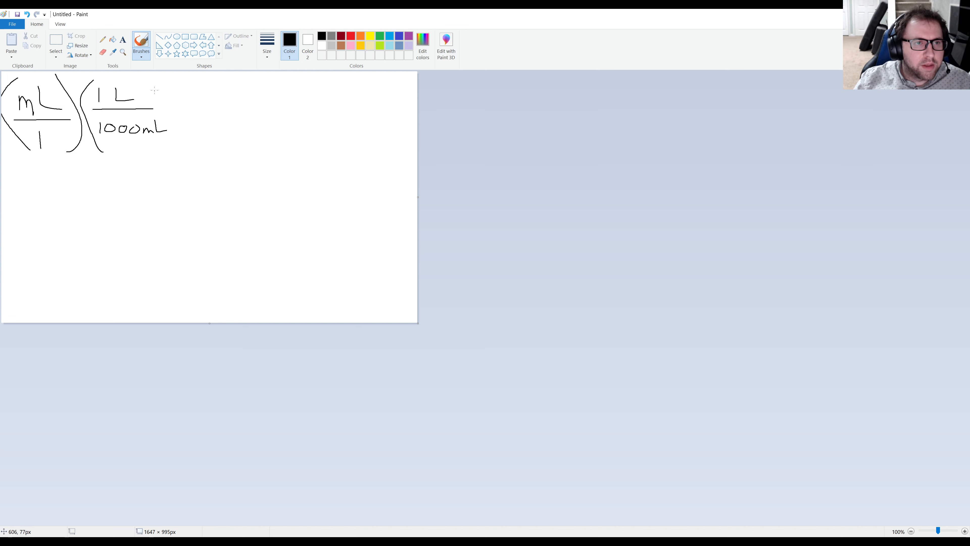
{"action": "left_click_drag", "start_coordinate": [155, 91], "coordinate": [170, 150]}
Step: Handwrite the concentration factor 0.05 mol OH- over L in parentheses to finish the expression
{"action": "left_click_drag", "start_coordinate": [200, 88], "coordinate": [206, 145]}
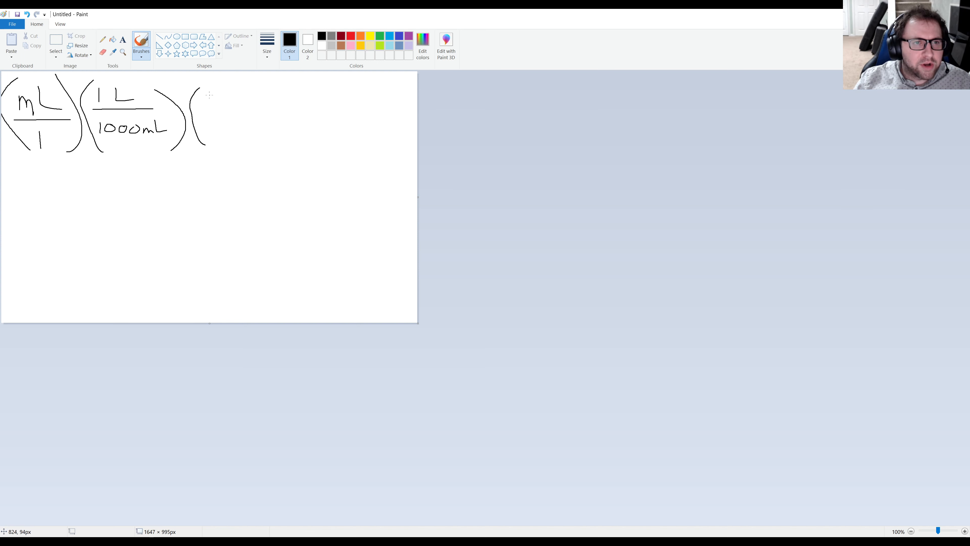
{"action": "mouse_move", "coordinate": [209, 95]}
{"action": "left_mouse_down"}
{"action": "mouse_move", "coordinate": [202, 100]}
{"action": "mouse_move", "coordinate": [233, 109]}
{"action": "mouse_move", "coordinate": [240, 100]}
{"action": "mouse_move", "coordinate": [249, 110]}
{"action": "mouse_move", "coordinate": [327, 111]}
{"action": "mouse_move", "coordinate": [332, 99]}
{"action": "left_mouse_up"}
{"action": "left_click_drag", "start_coordinate": [335, 95], "coordinate": [345, 113]}
{"action": "left_click_drag", "start_coordinate": [346, 94], "coordinate": [350, 93]}
{"action": "left_click_drag", "start_coordinate": [203, 119], "coordinate": [354, 116]}
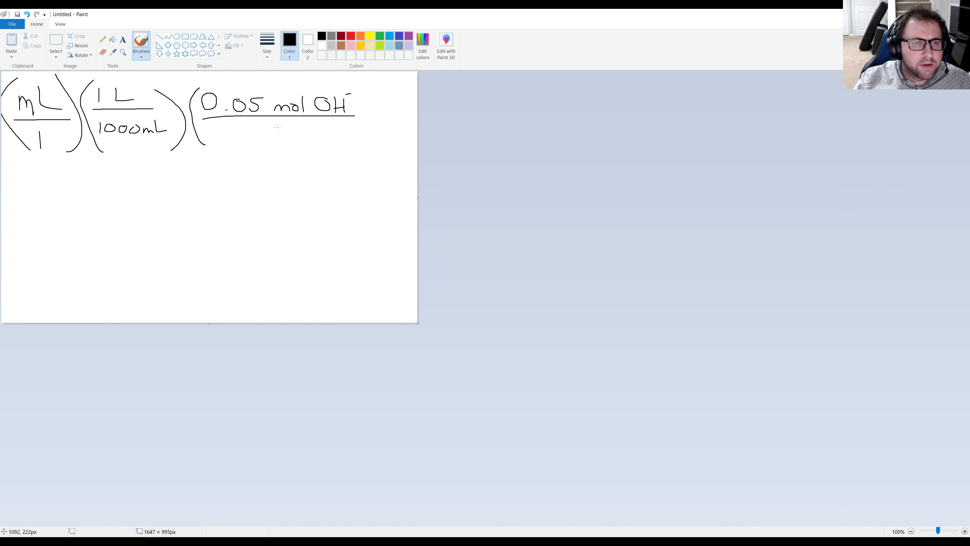
{"action": "left_click_drag", "start_coordinate": [272, 123], "coordinate": [293, 136]}
{"action": "left_click_drag", "start_coordinate": [346, 82], "coordinate": [348, 139]}
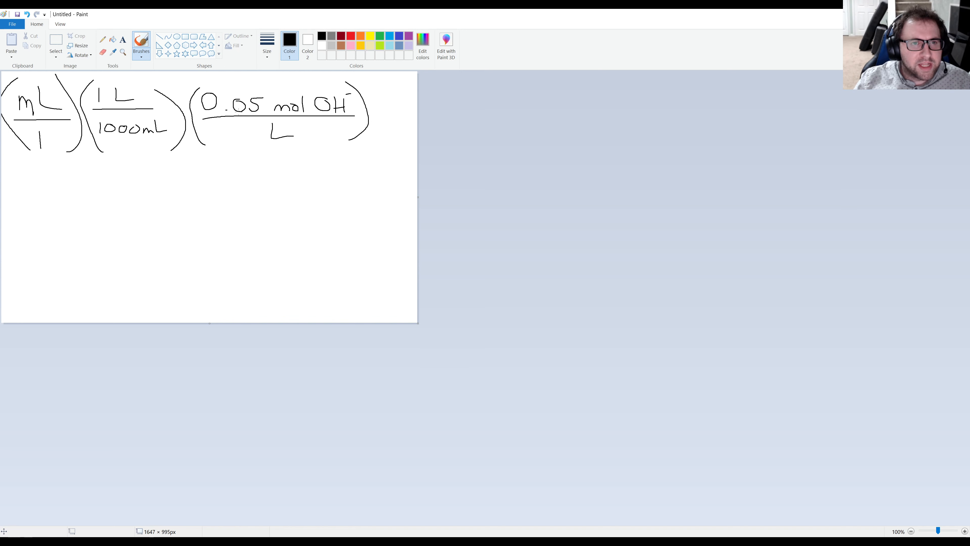
Step: Return to the stacked table in JMP Pro and add a numeric, continuous column named mol OH- Added after pH
{"action": "left_click", "coordinate": [919, 14]}
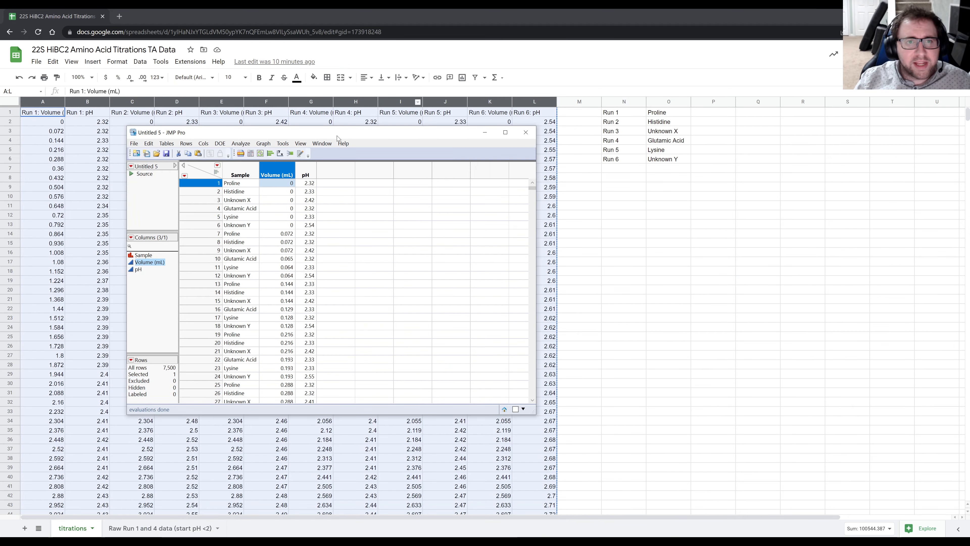
{"action": "right_click", "coordinate": [267, 169]}
{"action": "left_click", "coordinate": [331, 166]}
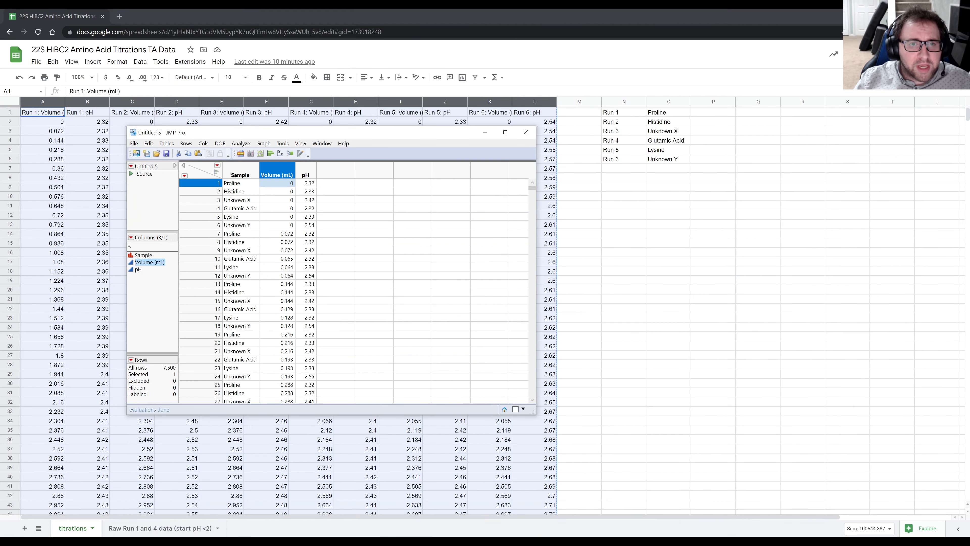
{"action": "double_click", "coordinate": [334, 171]}
{"action": "double_click", "coordinate": [333, 173]}
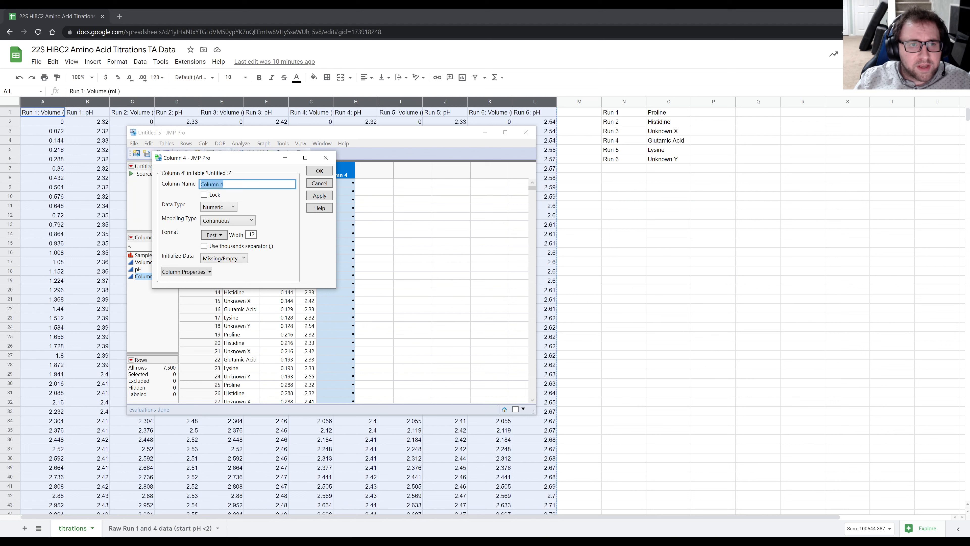
{"action": "type", "text": "mol "}
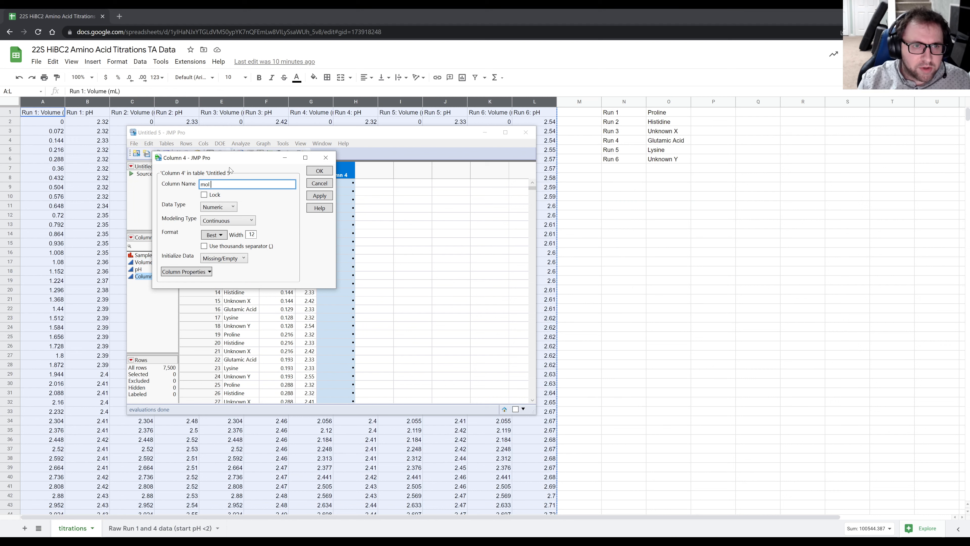
{"action": "type", "text": "OH- Added"}
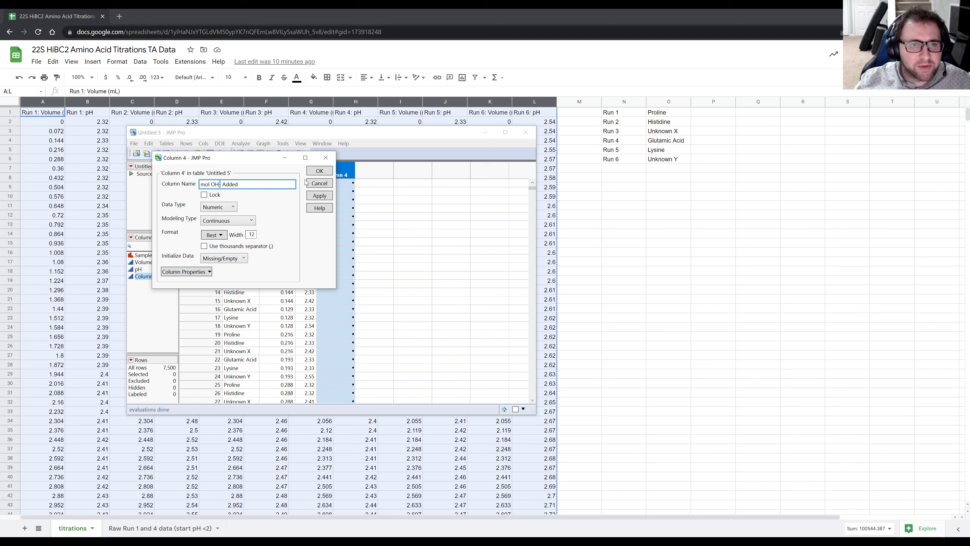
{"action": "left_click", "coordinate": [314, 171]}
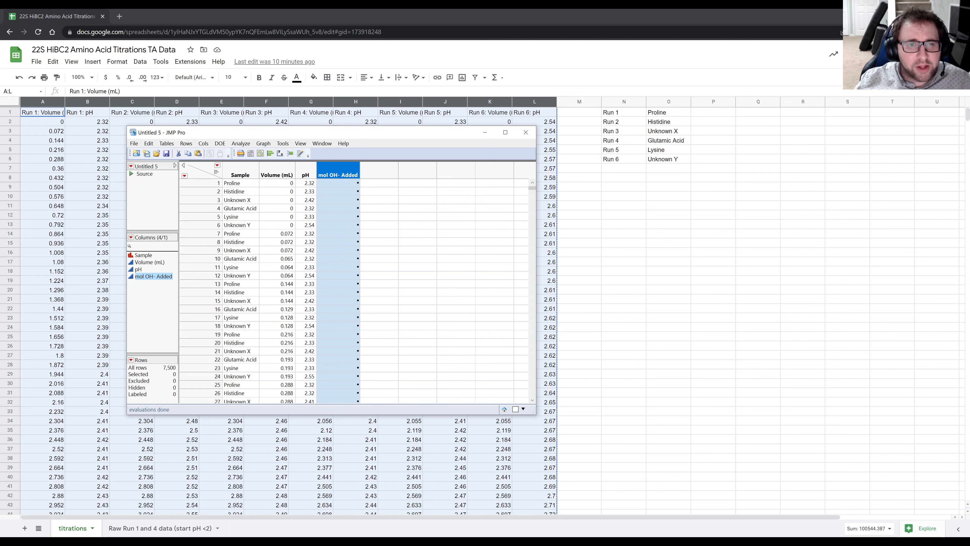
Step: Start a formula for the mol OH- Added column that divides Volume (mL) by 1000
{"action": "right_click", "coordinate": [338, 174]}
{"action": "left_click", "coordinate": [367, 207]}
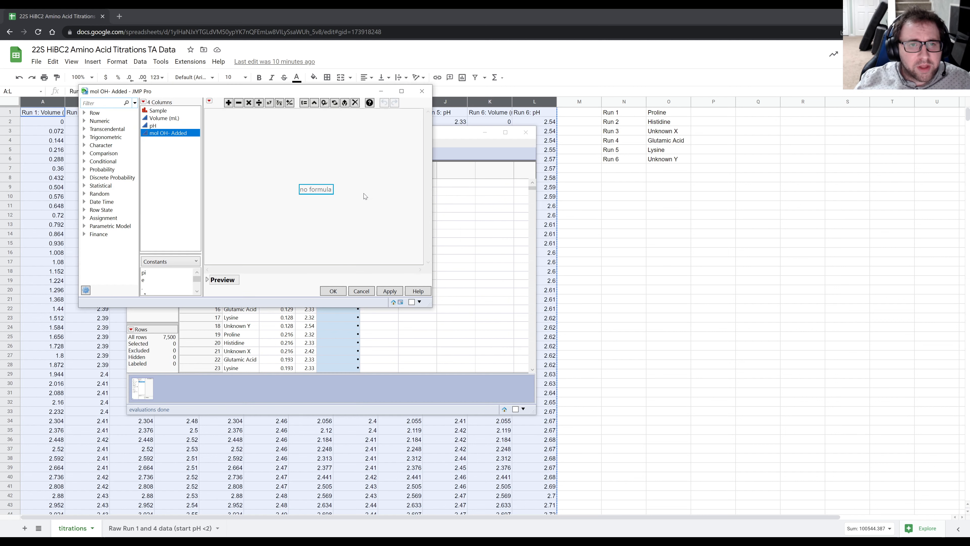
{"action": "left_click_drag", "start_coordinate": [187, 91], "coordinate": [333, 204]}
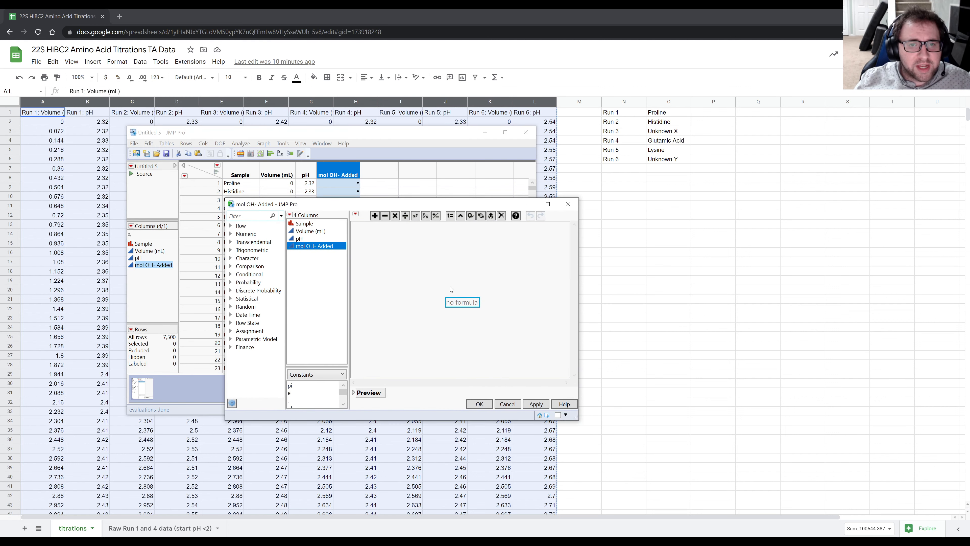
{"action": "left_click", "coordinate": [310, 231]}
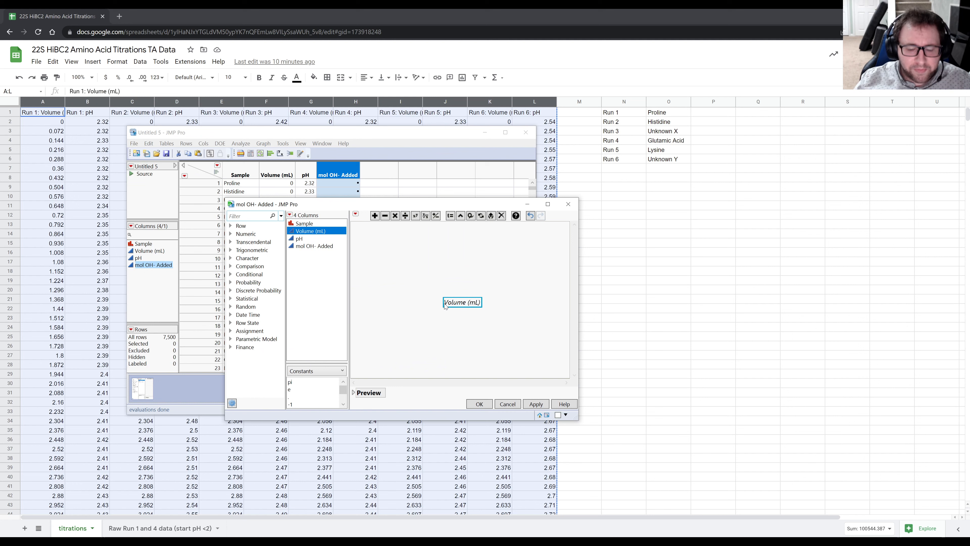
{"action": "key", "text": "slash"}
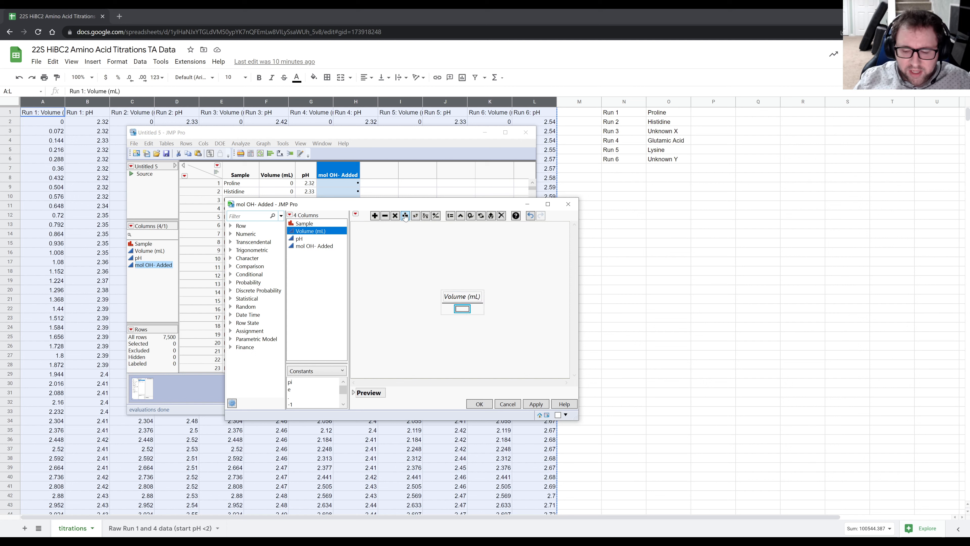
{"action": "type", "text": "1000"}
{"action": "key", "text": "Return"}
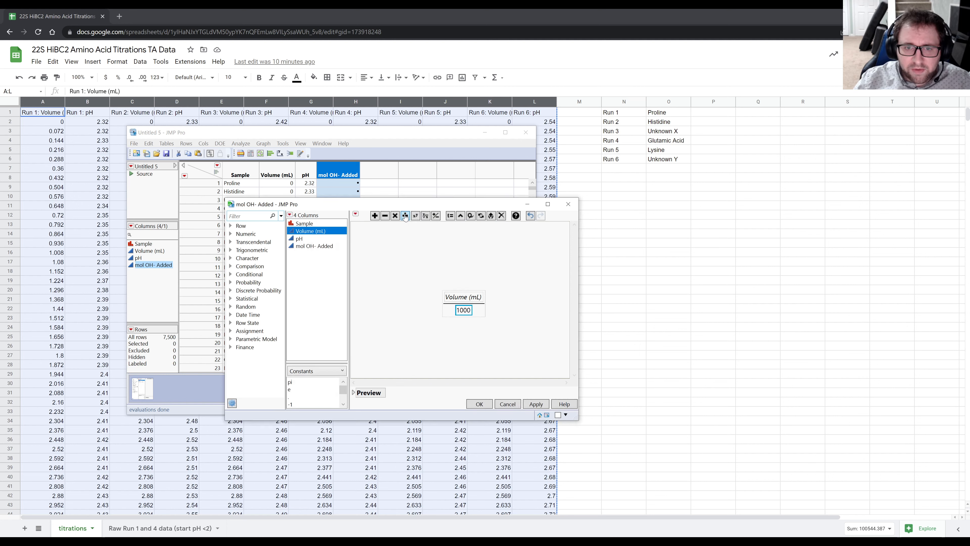
Step: Multiply the whole Volume (mL)/1000 fraction by 0.05 and apply the formula to the mol OH- Added column
{"action": "left_click", "coordinate": [482, 309]}
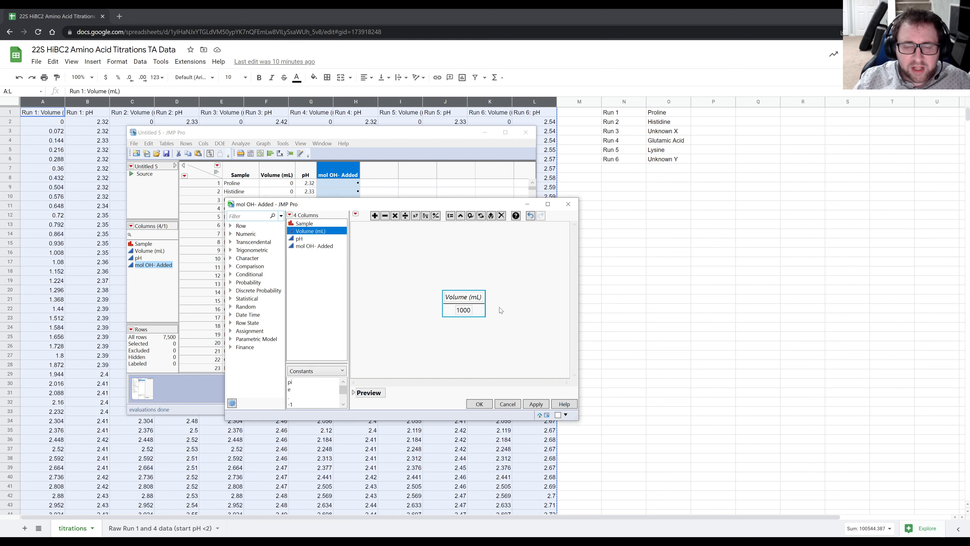
{"action": "left_click", "coordinate": [395, 215]}
{"action": "type", "text": "0."}
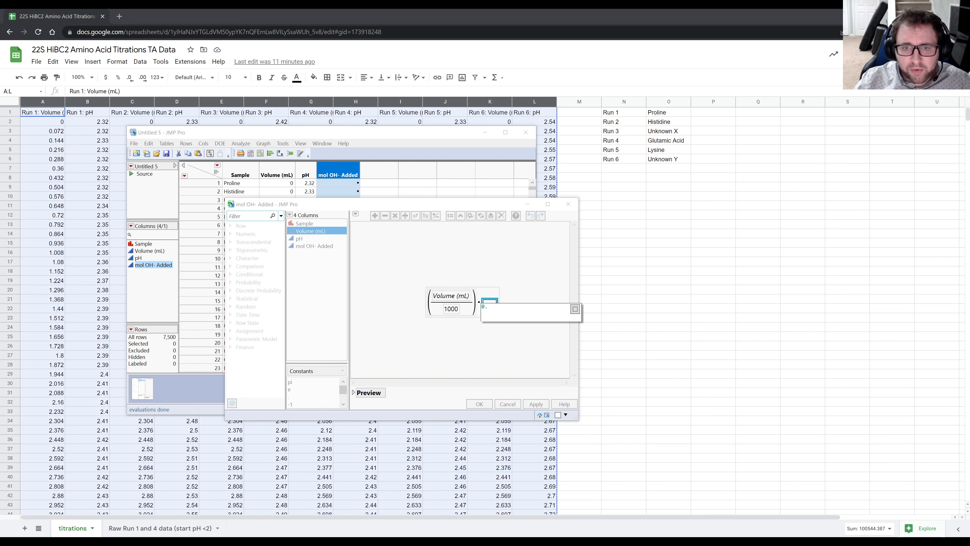
{"action": "type", "text": "05"}
{"action": "left_click", "coordinate": [551, 383]}
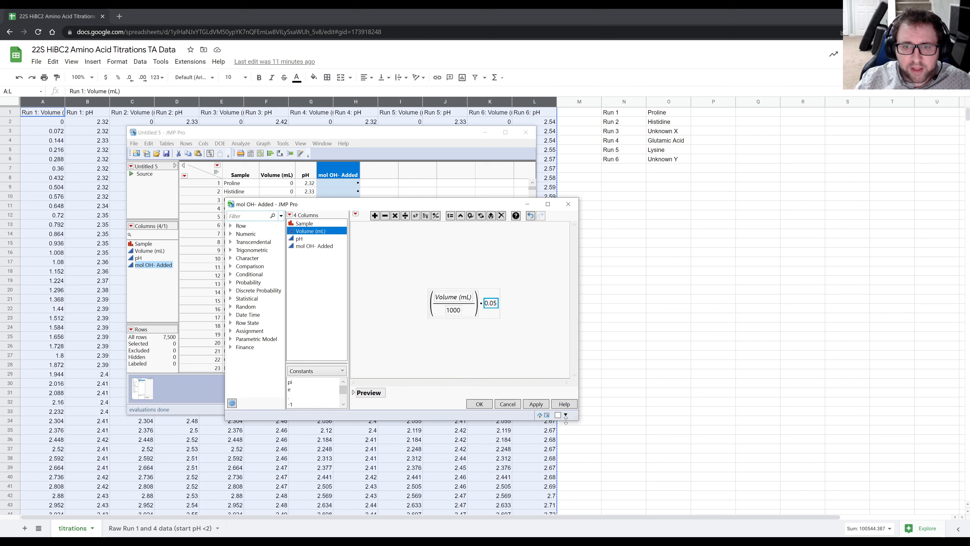
{"action": "left_click", "coordinate": [538, 405]}
{"action": "left_click", "coordinate": [478, 404]}
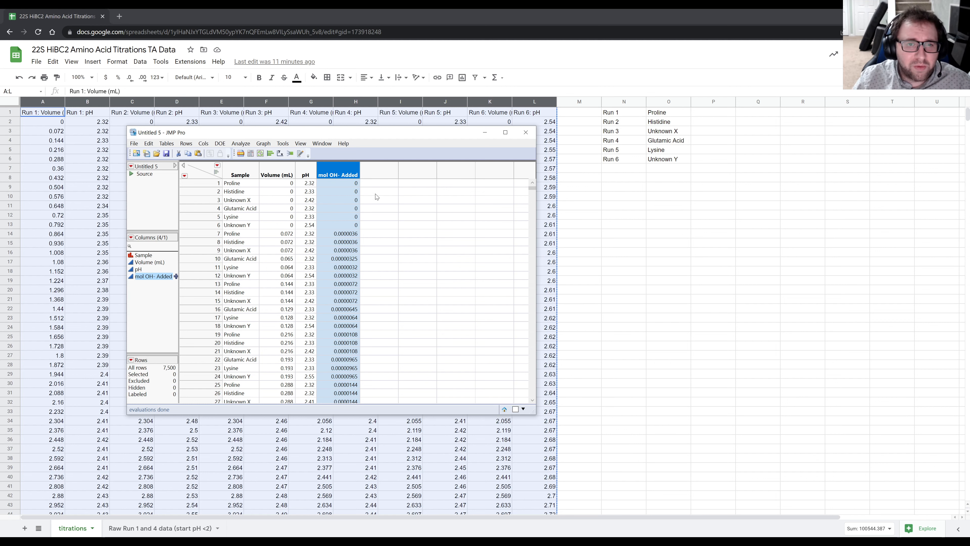
Step: Create a Graph Builder plot with pH on the Y axis and mol OH- Added on the X axis
{"action": "left_click", "coordinate": [261, 154]}
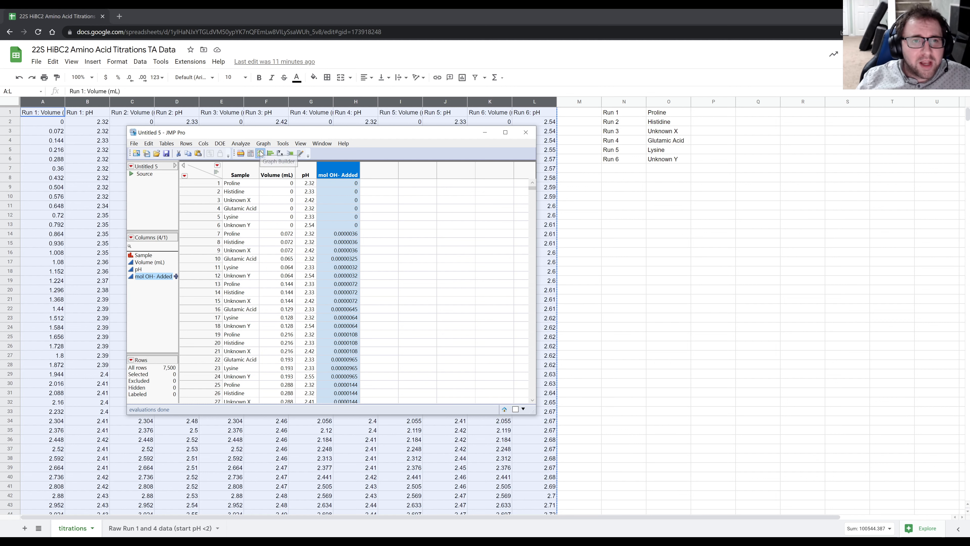
{"action": "left_click_drag", "start_coordinate": [655, 105], "coordinate": [363, 148]}
{"action": "left_click", "coordinate": [287, 230]}
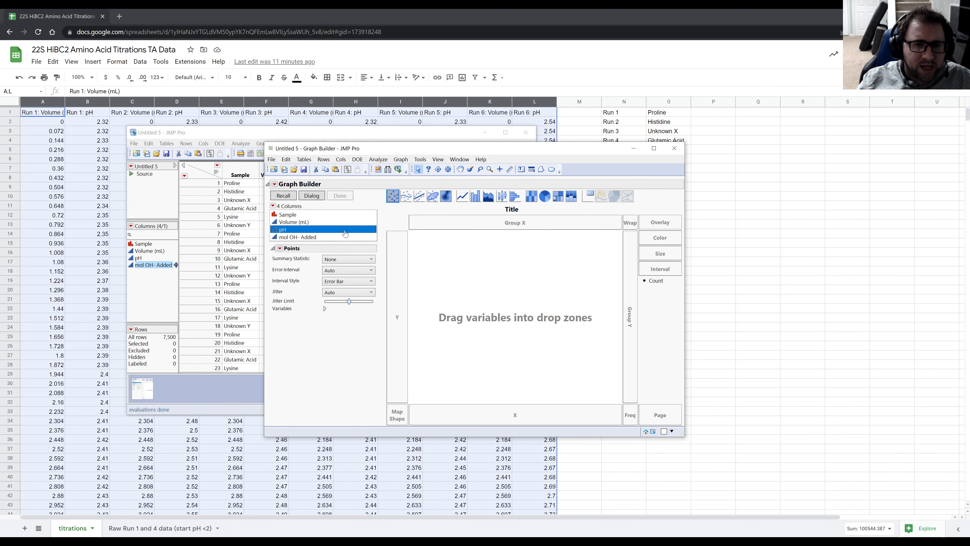
{"action": "left_click_drag", "start_coordinate": [302, 234], "coordinate": [394, 272]}
{"action": "left_click", "coordinate": [310, 237]}
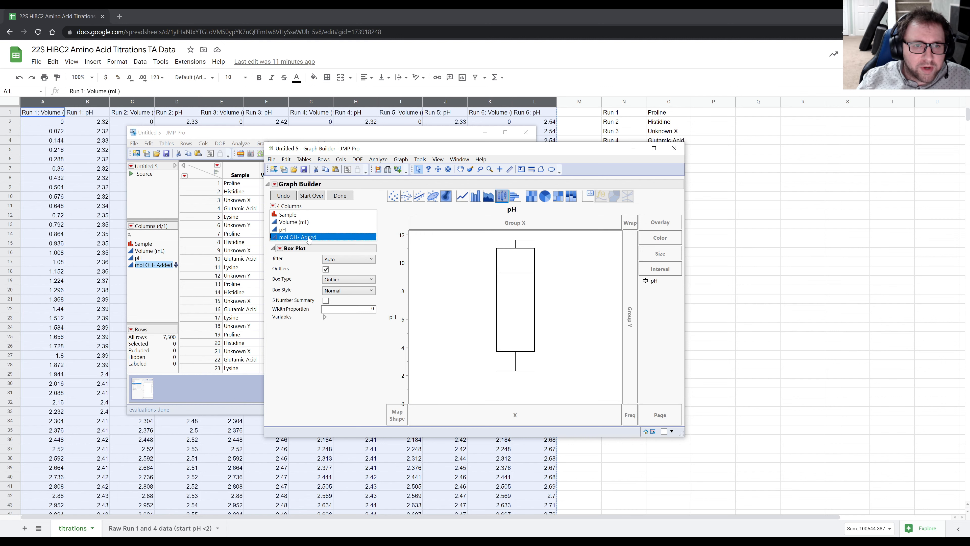
{"action": "left_click_drag", "start_coordinate": [310, 237], "coordinate": [507, 412]}
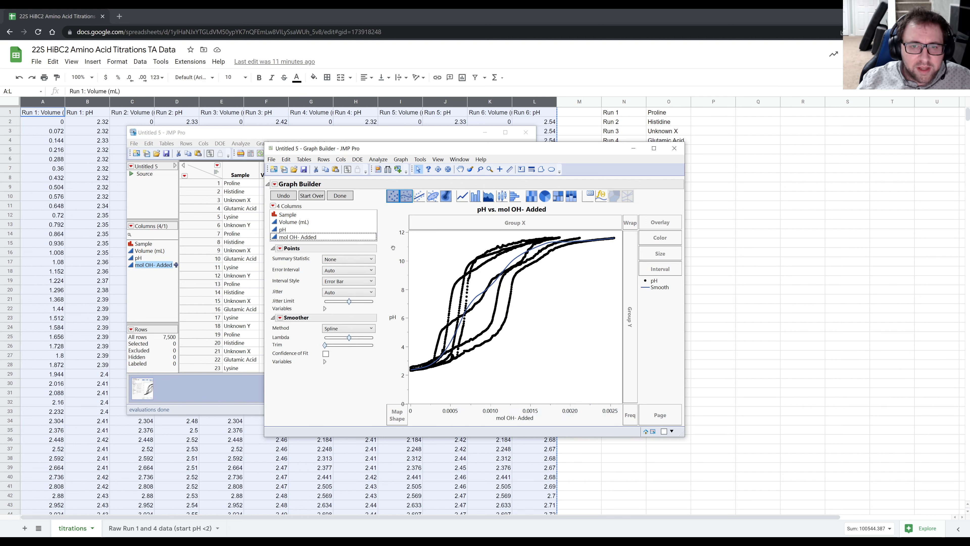
Step: Overlay the graph by Sample and show each titration curve as a line only
{"action": "left_click_drag", "start_coordinate": [284, 217], "coordinate": [661, 222]}
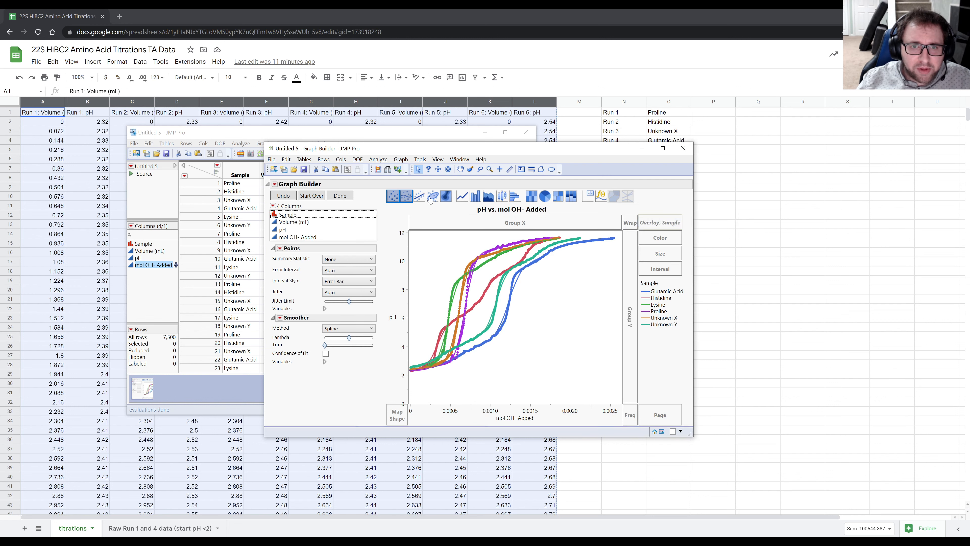
{"action": "left_click", "coordinate": [462, 197]}
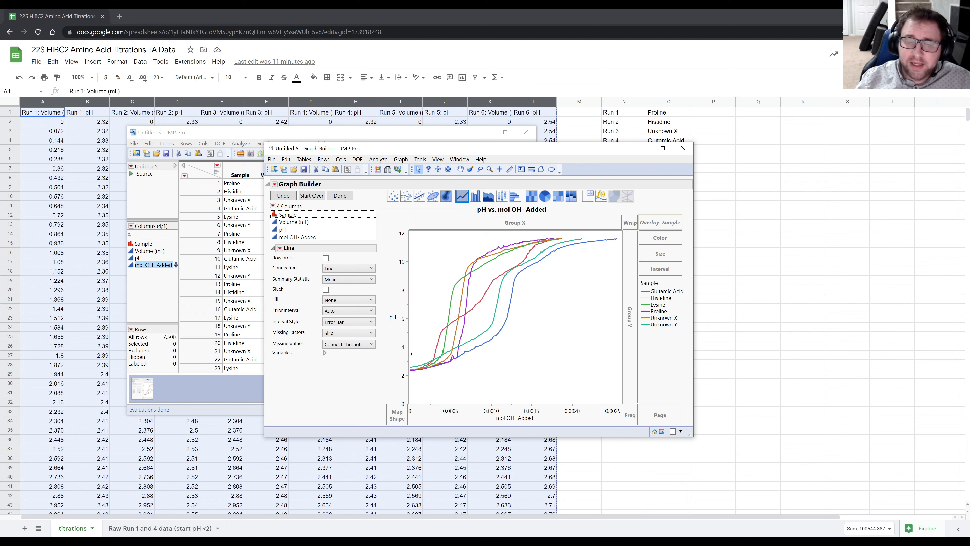
Step: Exclude the Lysine and Unknown Y rows in the data table and rescale the graph's pH axis to fit the remaining curves
{"action": "left_click", "coordinate": [239, 175]}
{"action": "left_click_drag", "start_coordinate": [402, 376], "coordinate": [403, 405]}
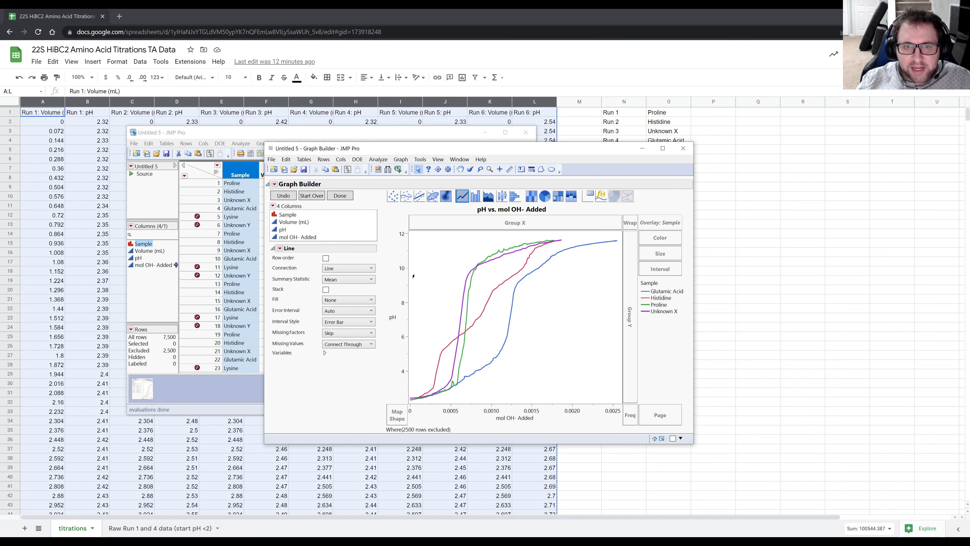
{"action": "left_click_drag", "start_coordinate": [401, 236], "coordinate": [404, 230]}
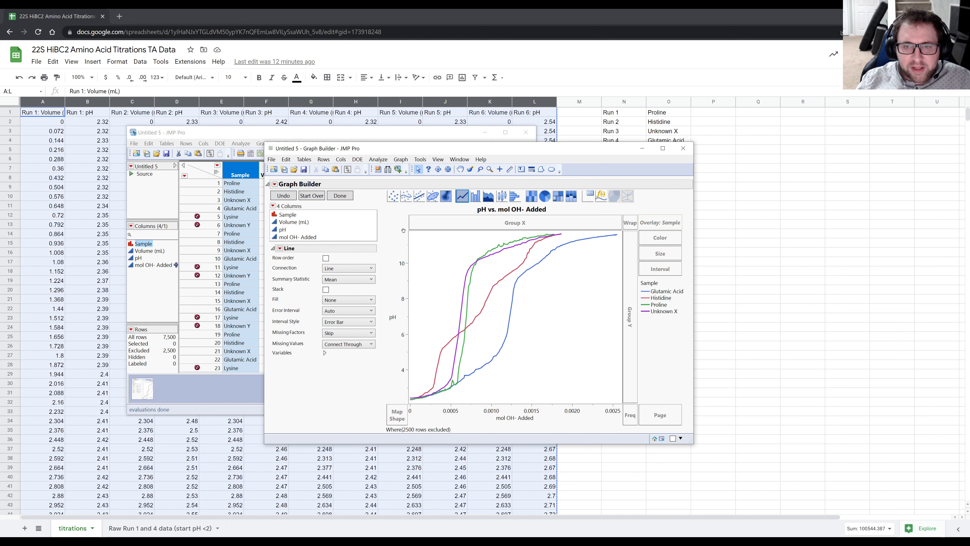